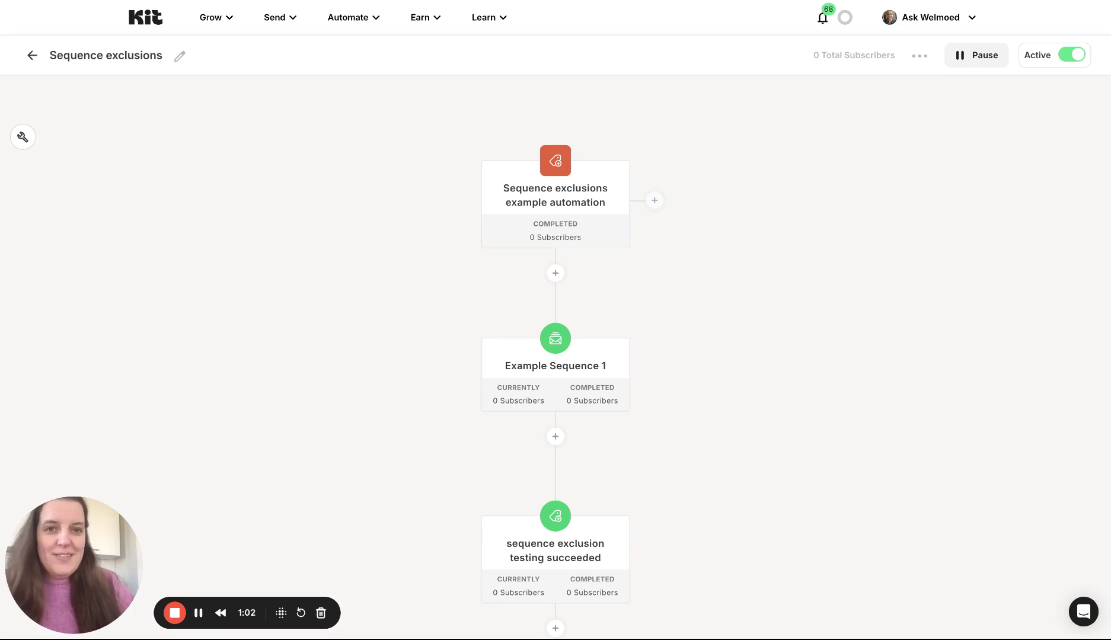
Step: Examine the steps of the Sequence exclusions automation and the emails inside Example Sequence 1
scroll(556, 261, "down", 1)
scroll(556, 320, "down", 1)
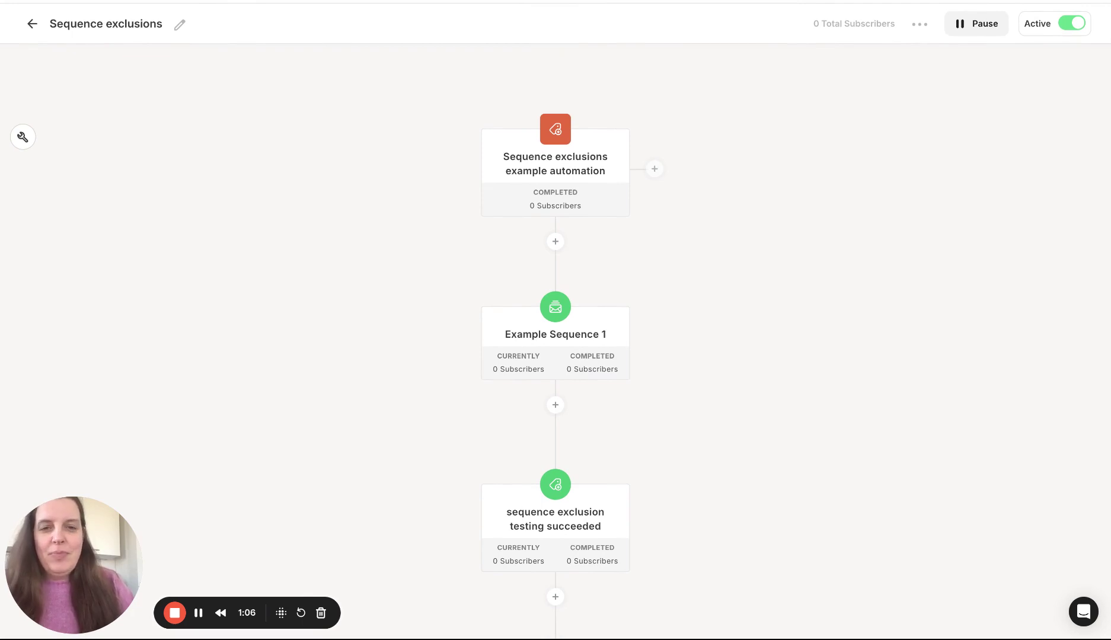
scroll(555, 320, "down", 1)
scroll(556, 320, "down", 1)
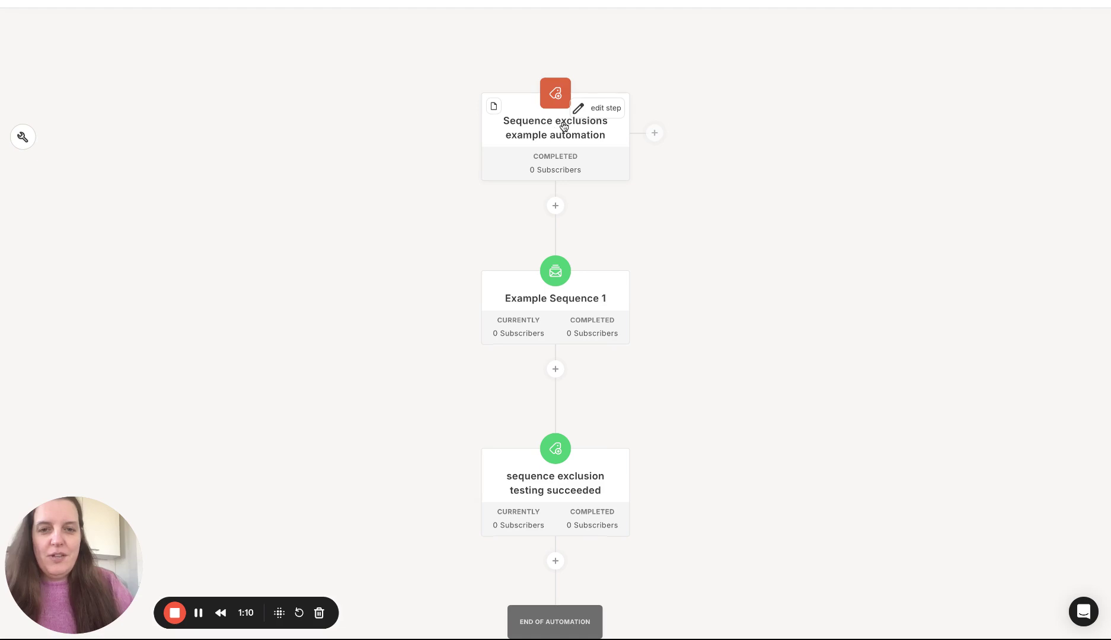
left_click(543, 303)
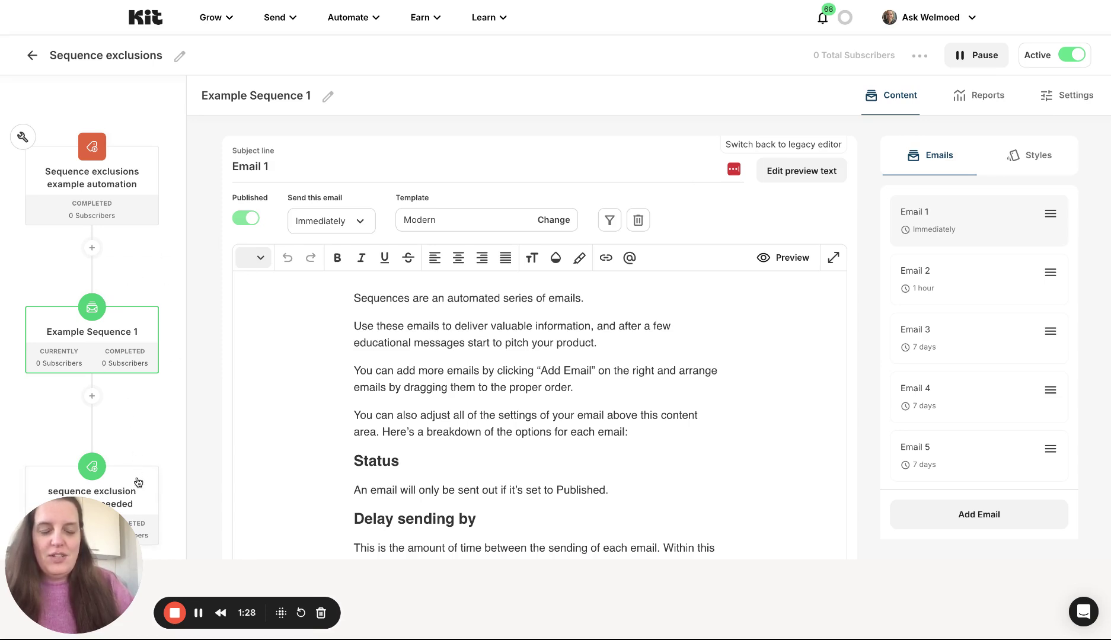
left_click(148, 399)
scroll(428, 410, "down", 2)
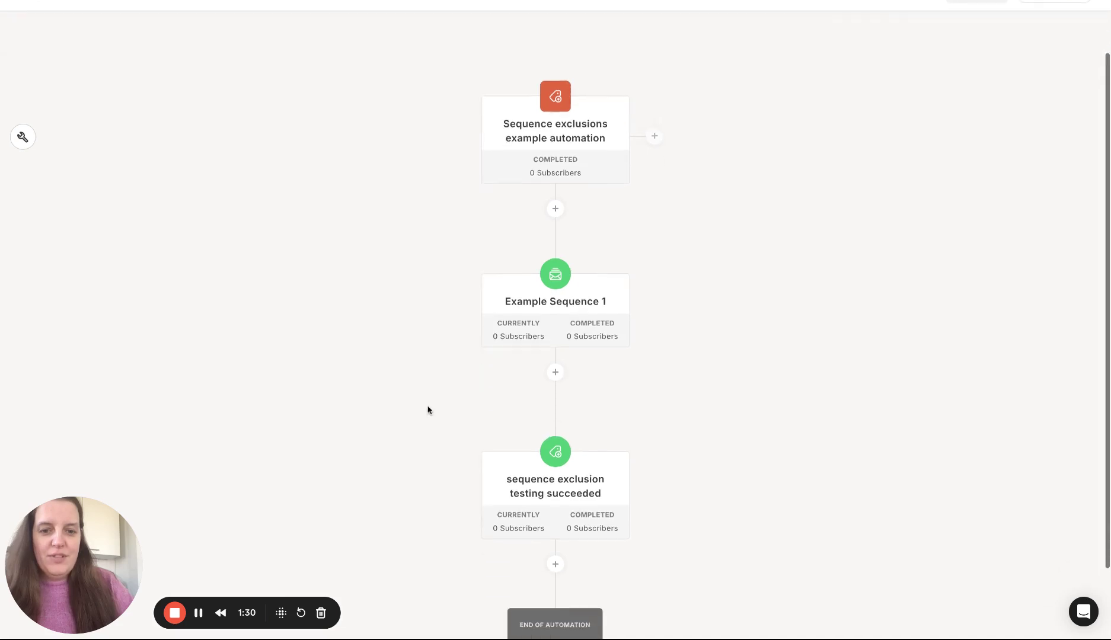
scroll(667, 439, "down", 1)
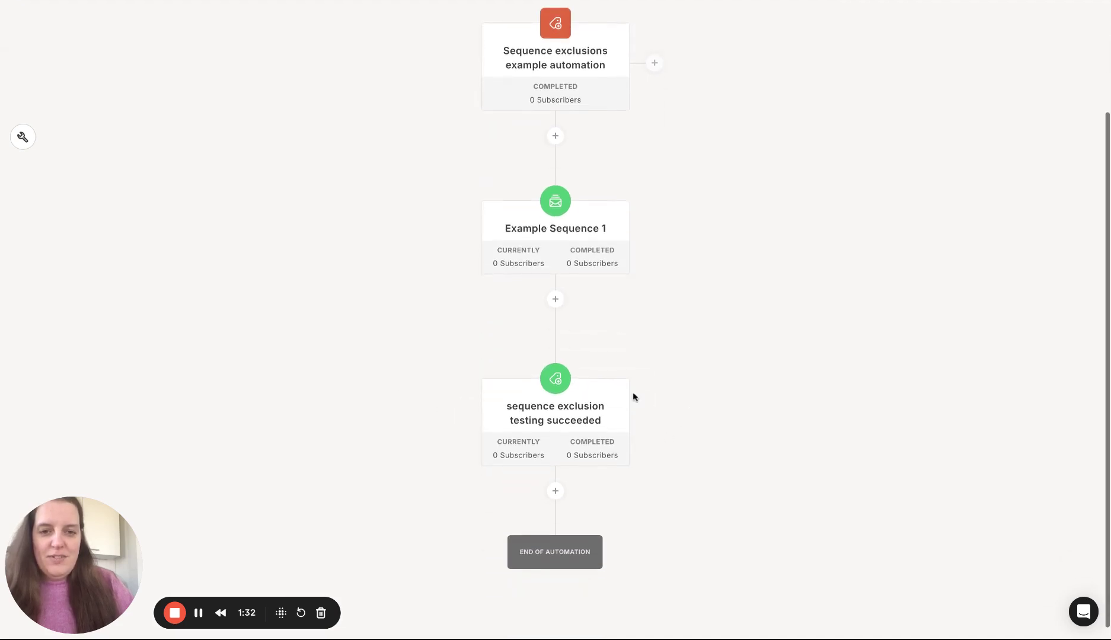
scroll(691, 385, "up", 1)
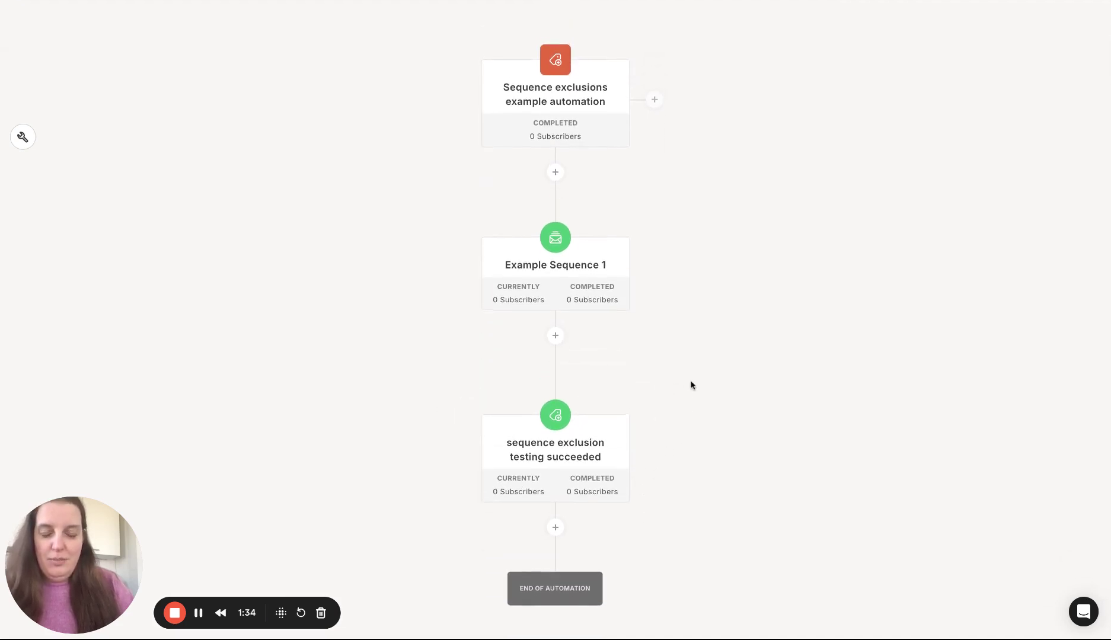
Step: Review the emails of Example Sequence 1 again, returning to the full automation flow each time
left_click(568, 268)
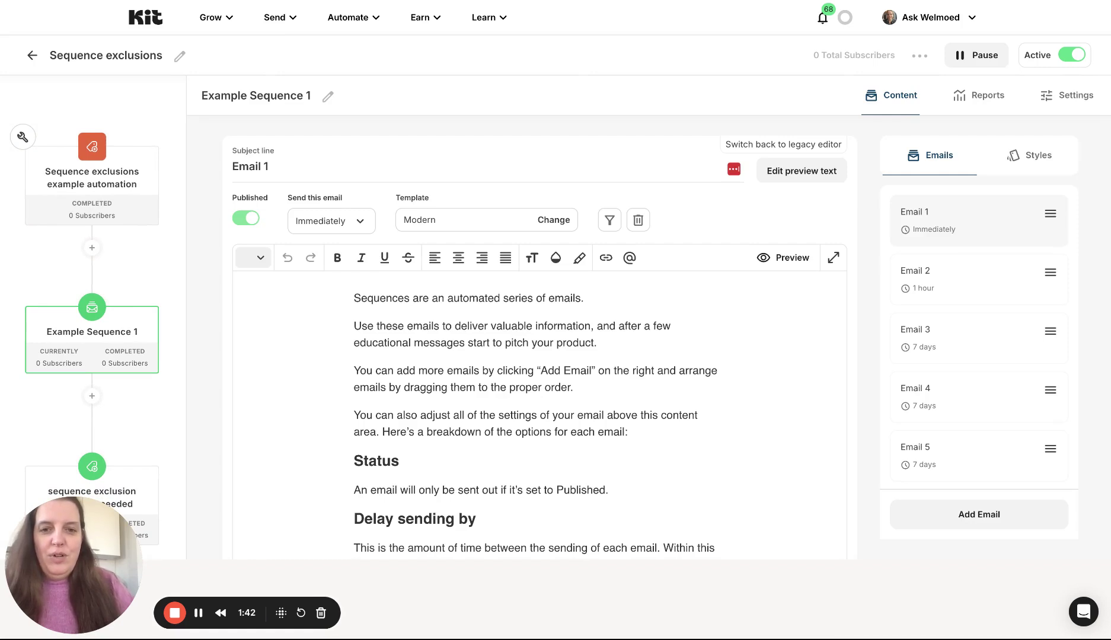
left_click(153, 342)
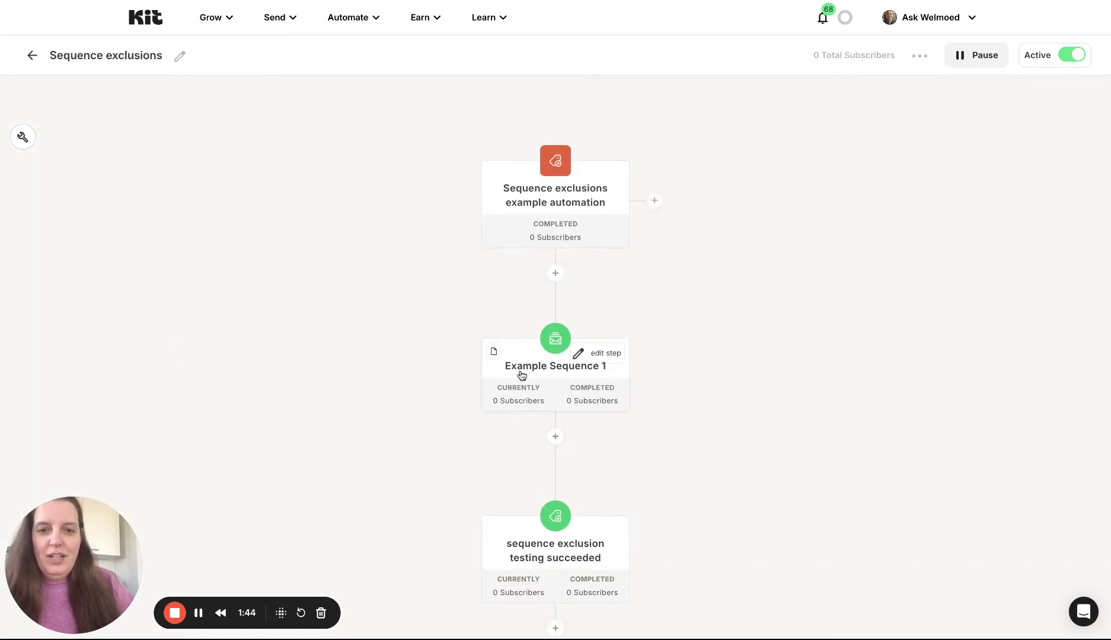
scroll(641, 373, "down", 3)
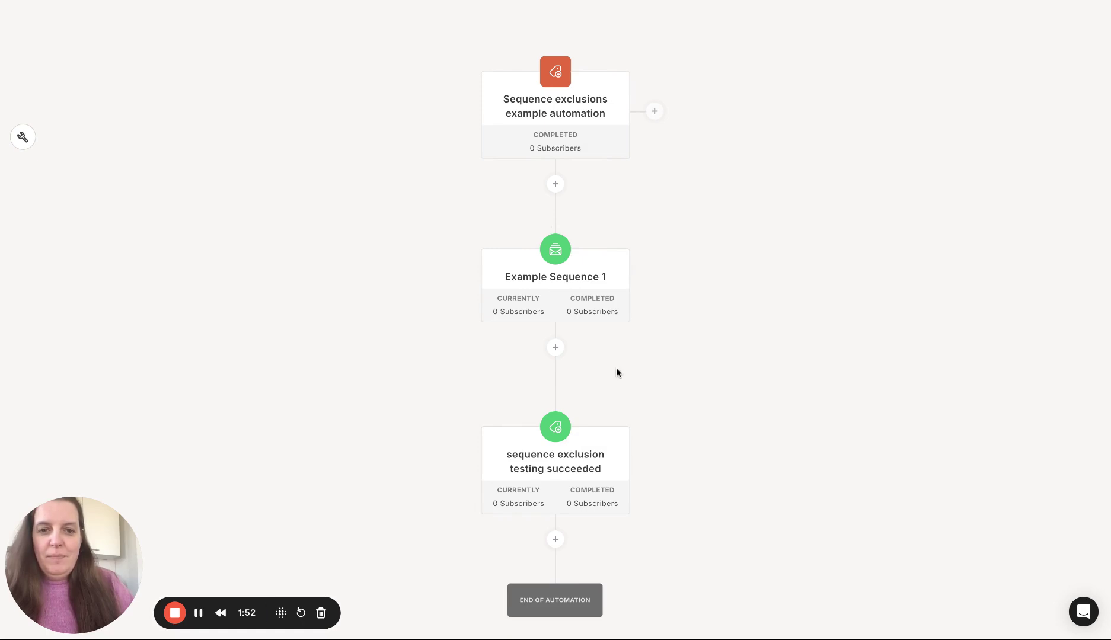
mouse_move(589, 280)
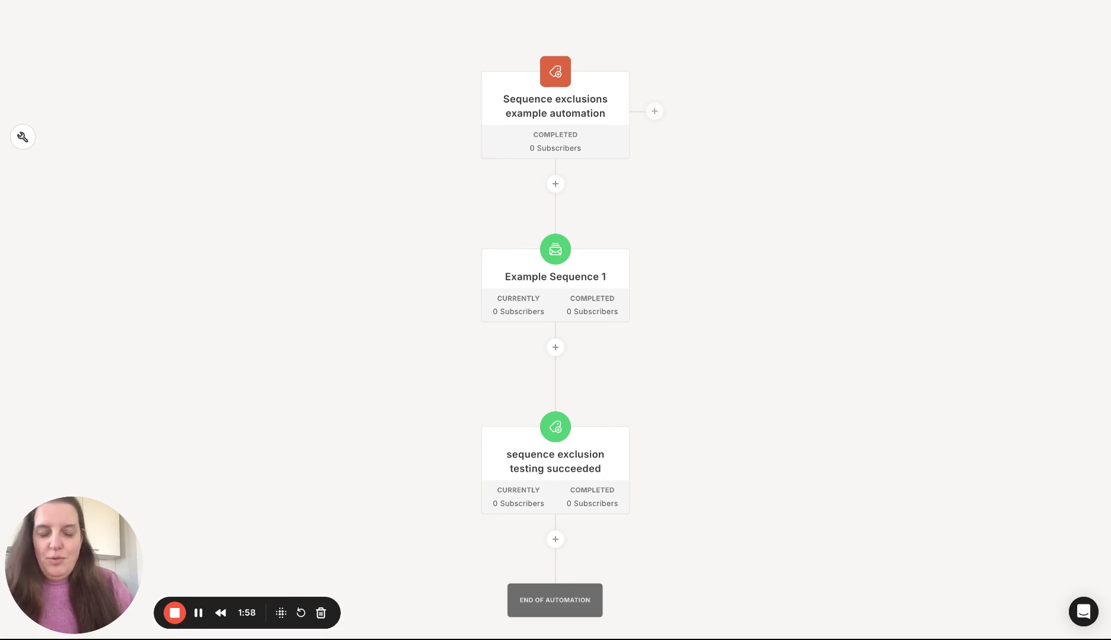
left_click(568, 280)
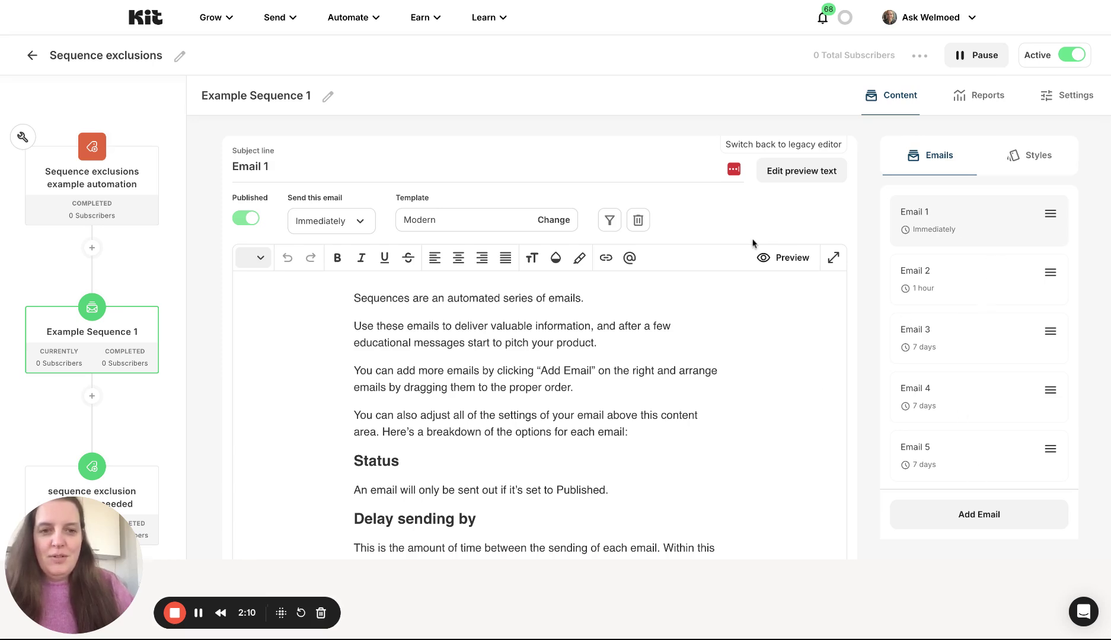
left_click(173, 264)
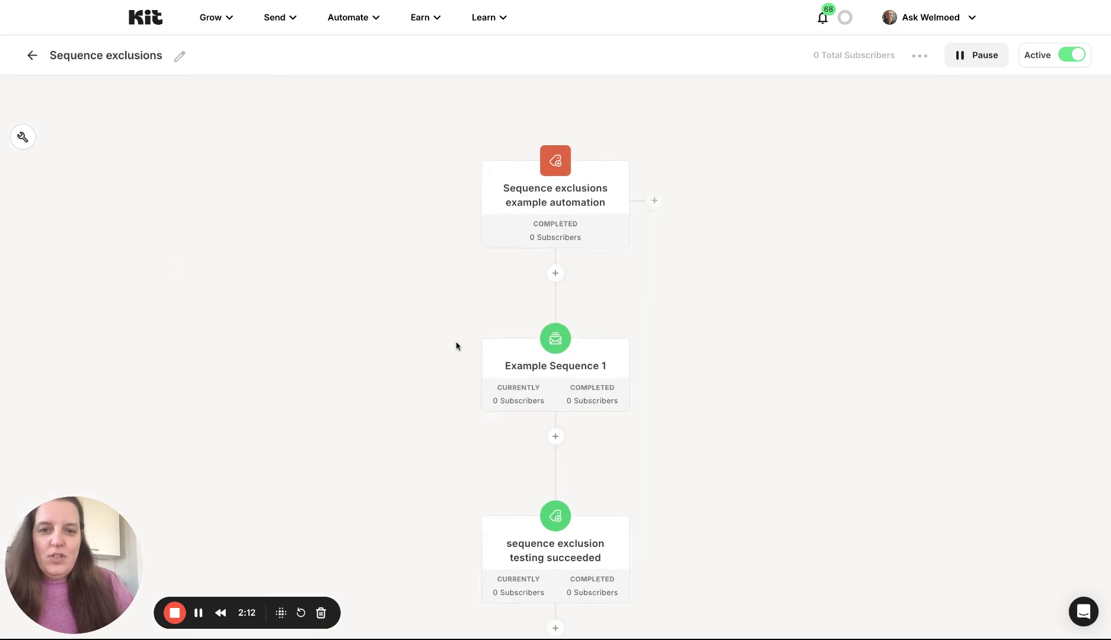
scroll(765, 279, "down", 3)
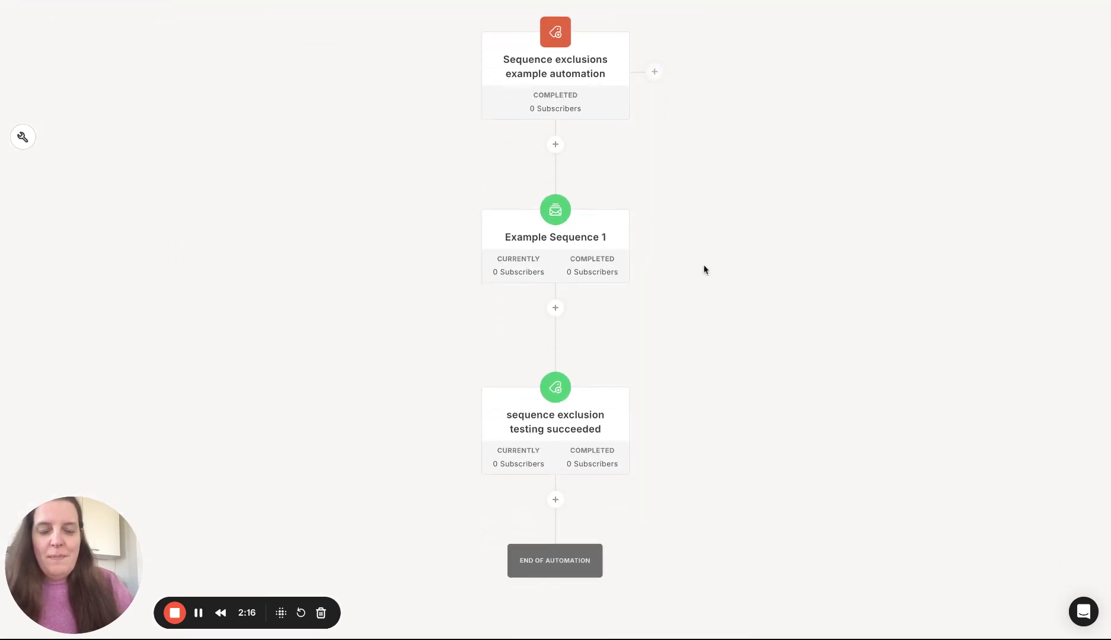
Step: Open the settings of Example Sequence 1 and review the section for excluding subscribers from the sequence
left_click(547, 240)
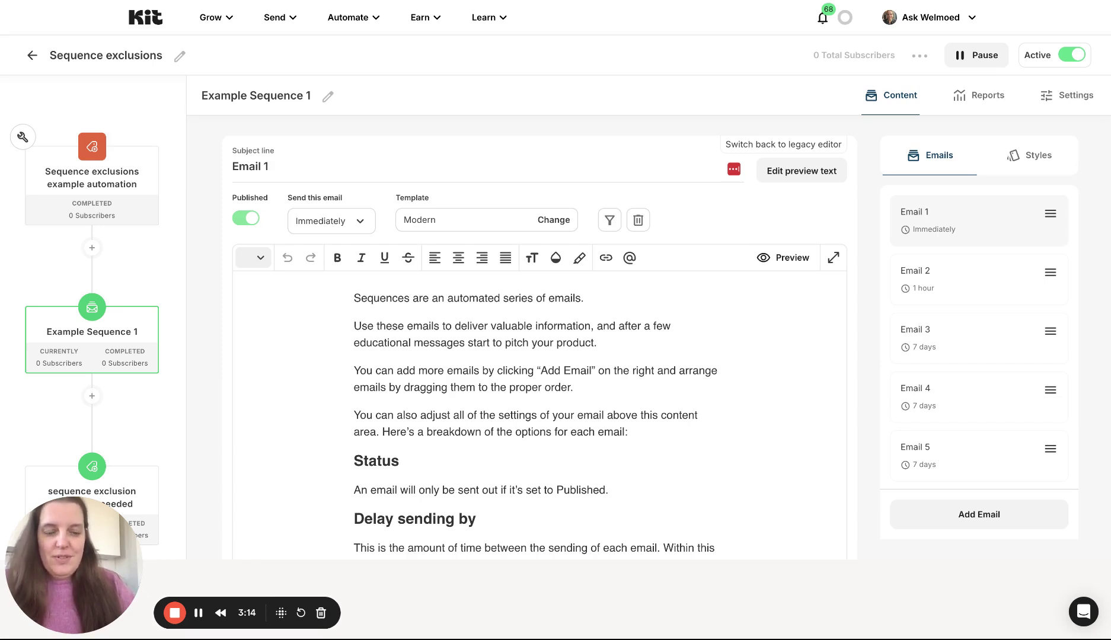
left_click(1076, 95)
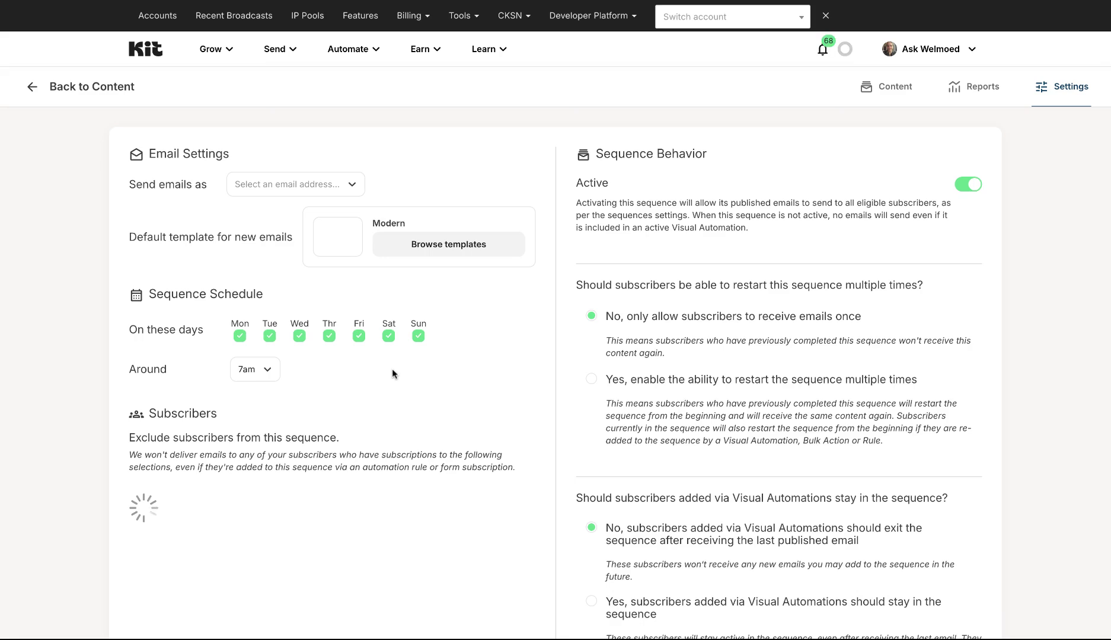
scroll(392, 368, "down", 3)
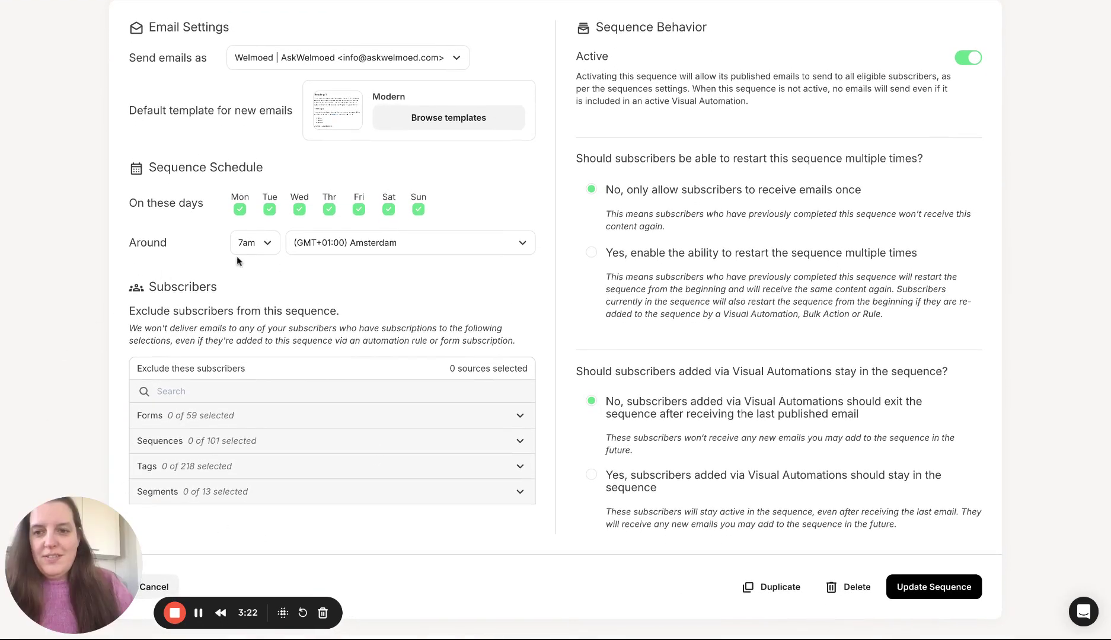
triple_click(133, 310)
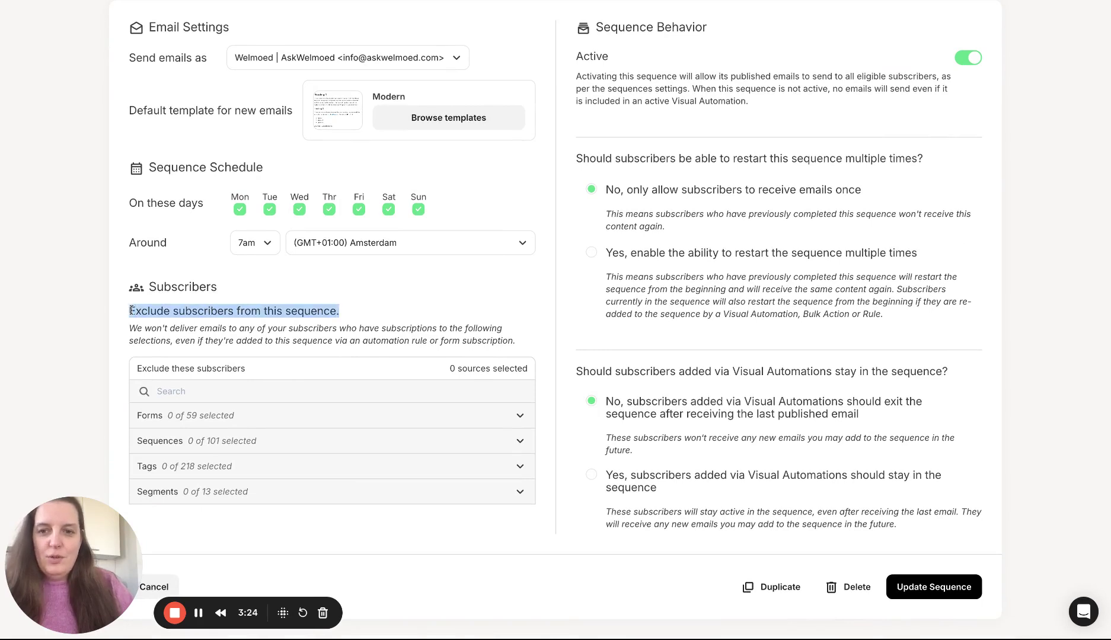
Step: Update Example Sequence 1 with one tag chosen as a subscriber exclusion, and return to the automation overview
left_click(372, 313)
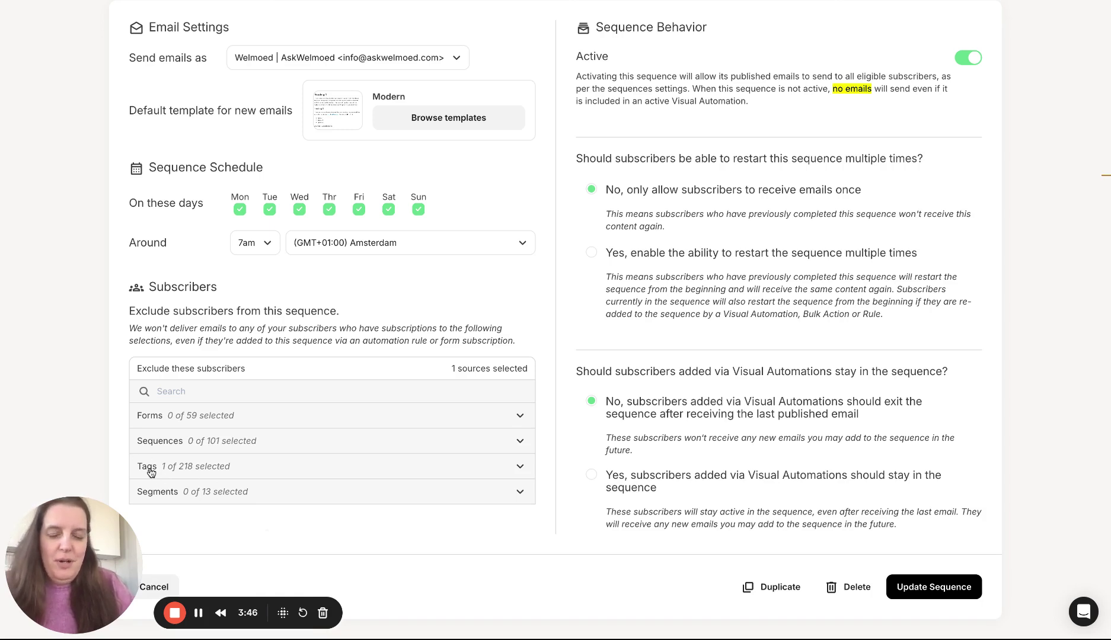
left_click(835, 41)
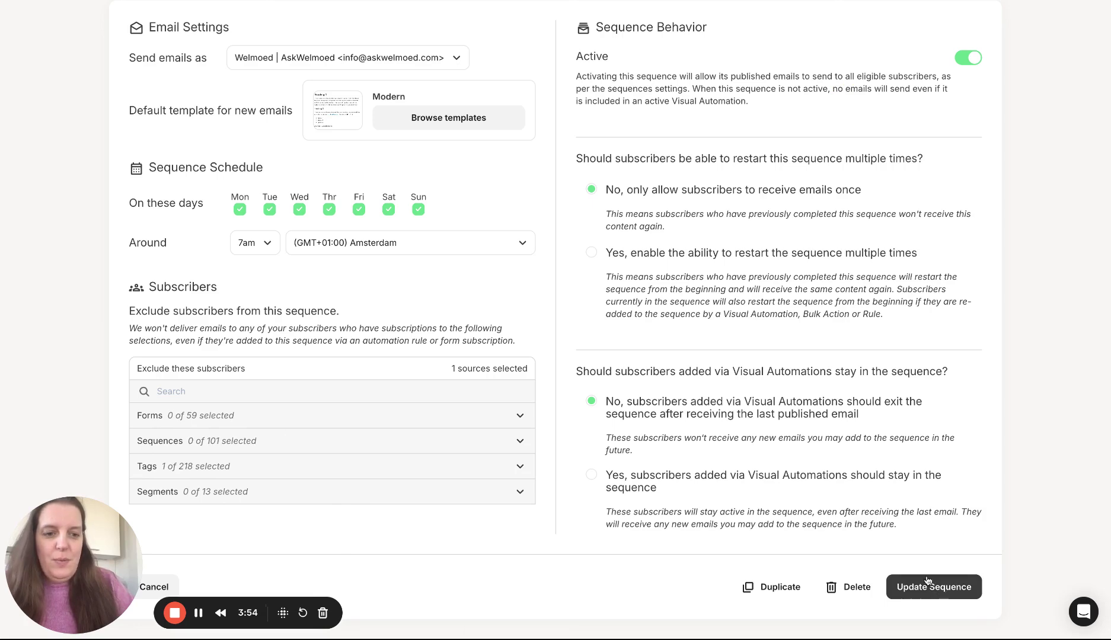
left_click(942, 593)
scroll(852, 483, "up", 3)
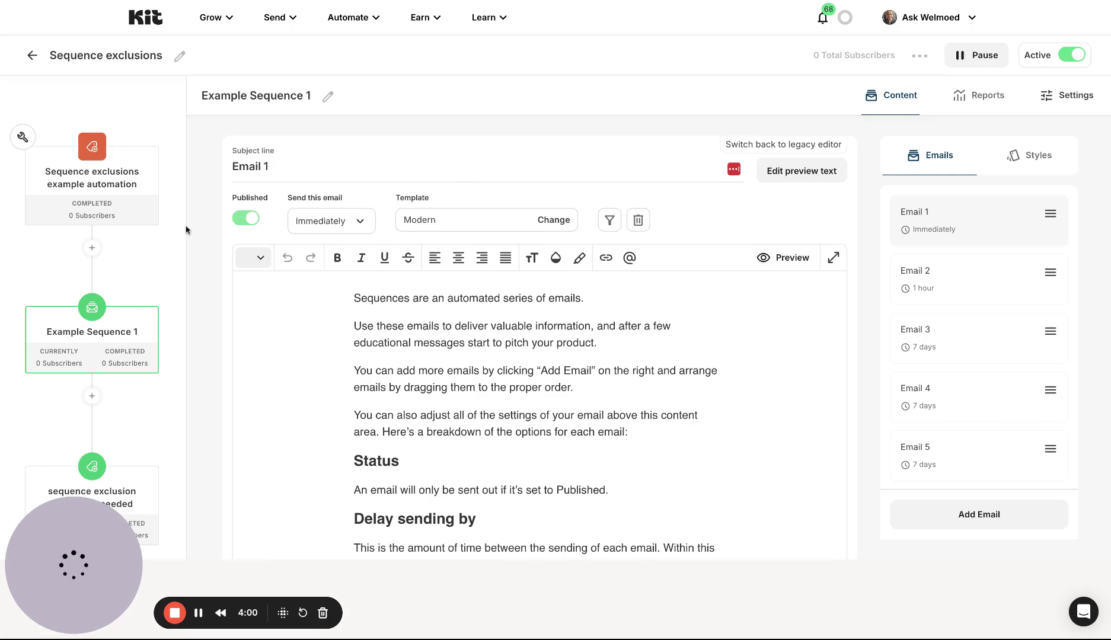
left_click(178, 236)
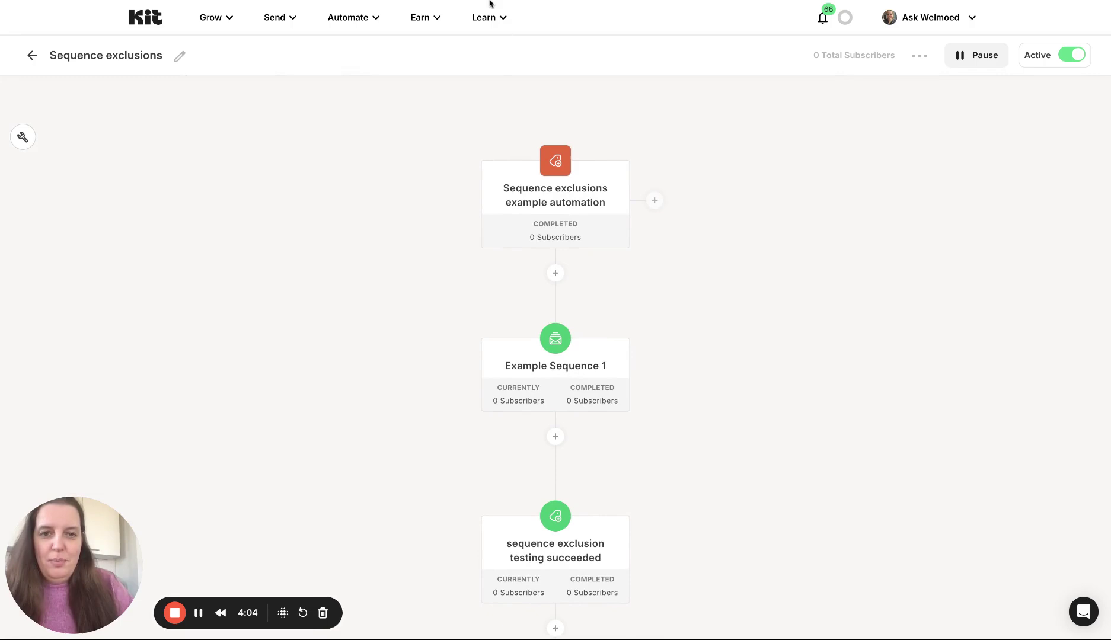
Step: Switch to the first test subscriber's profile and go to its Tags section
mouse_move(534, 201)
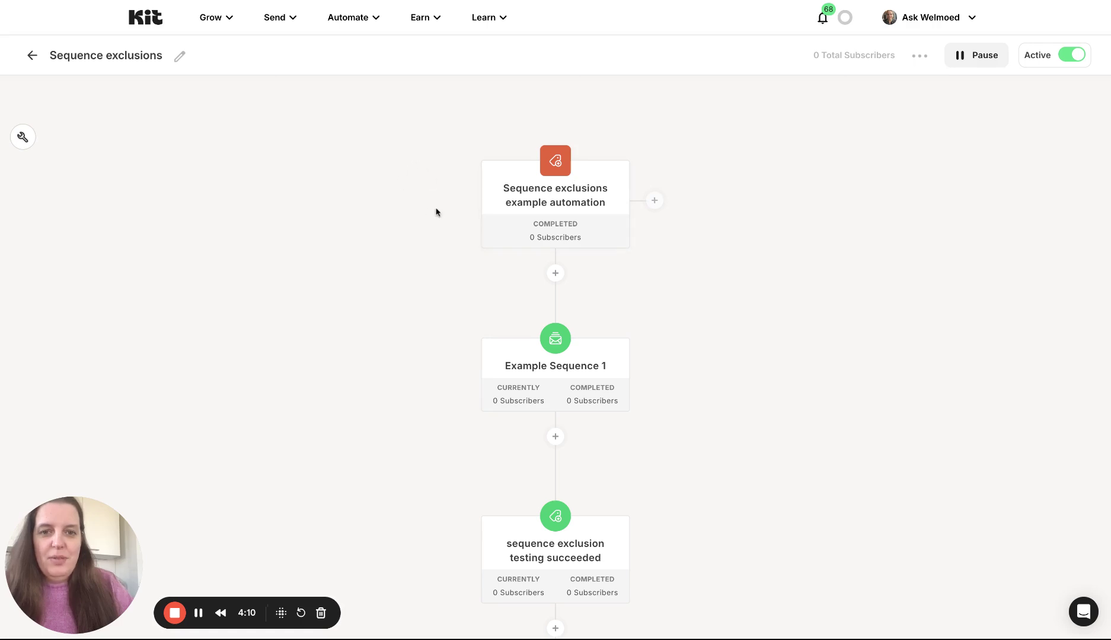
scroll(436, 211, "down", 1)
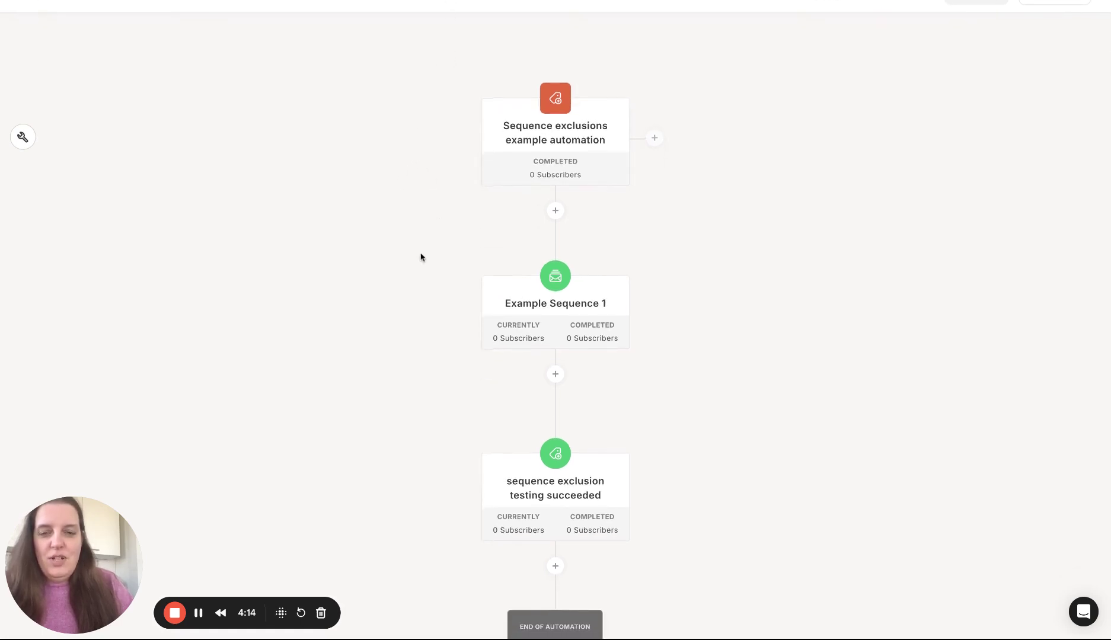
left_click(448, 3)
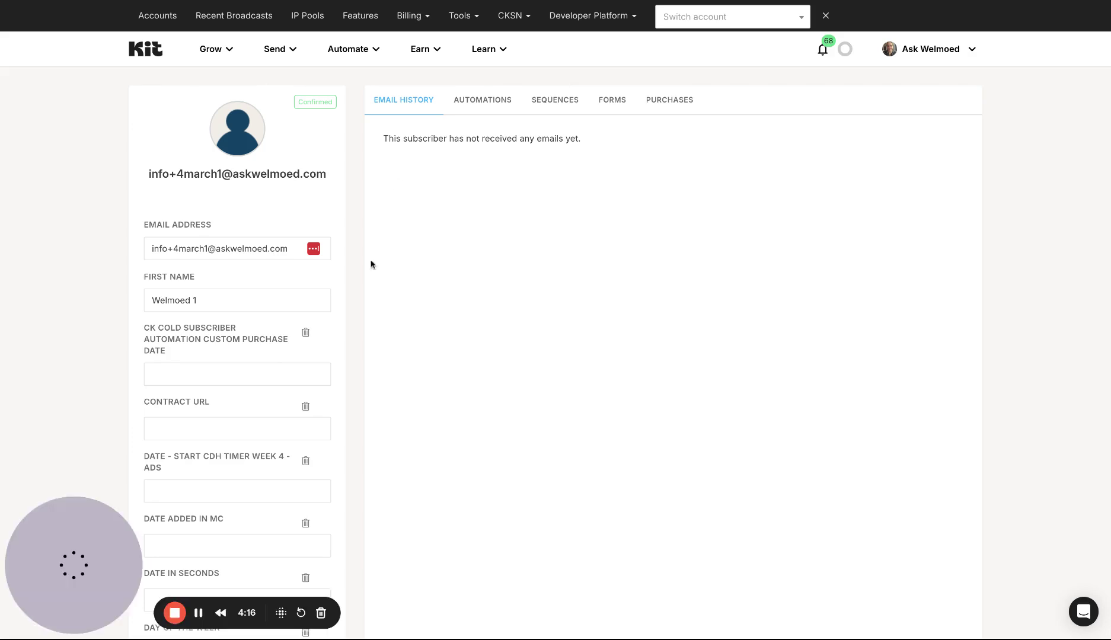
scroll(263, 412, "down", 15)
scroll(263, 413, "down", 10)
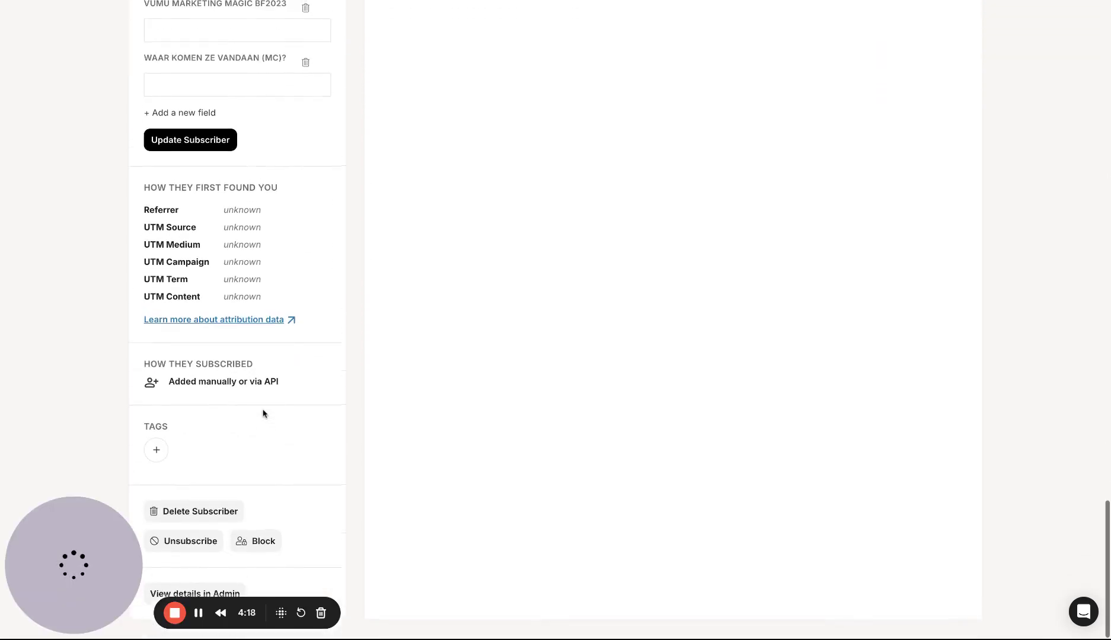
left_click(156, 452)
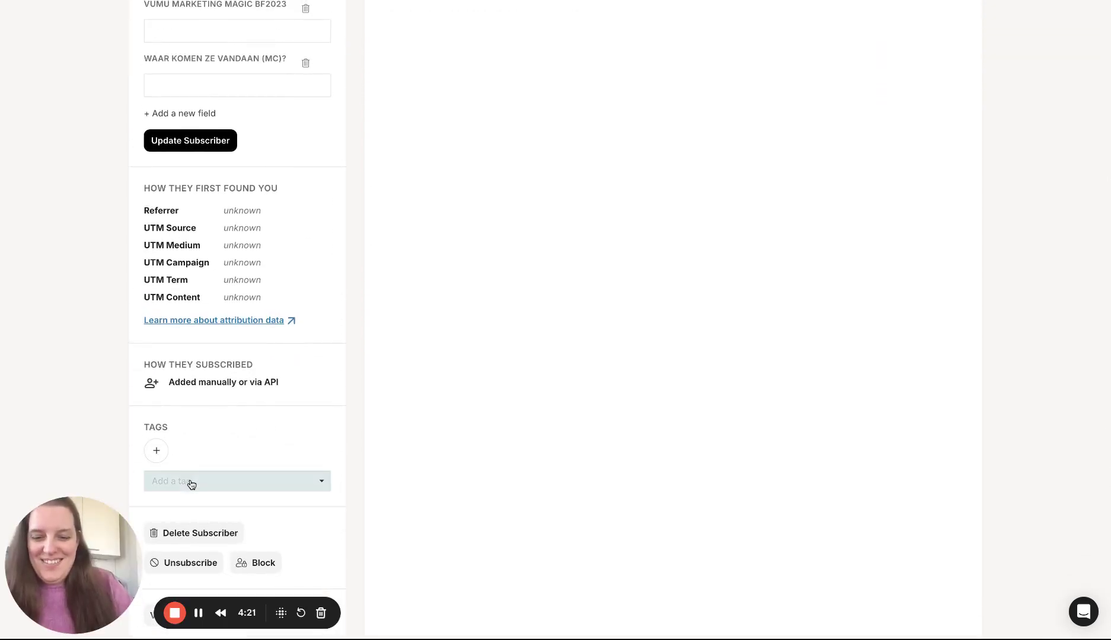
type("no email")
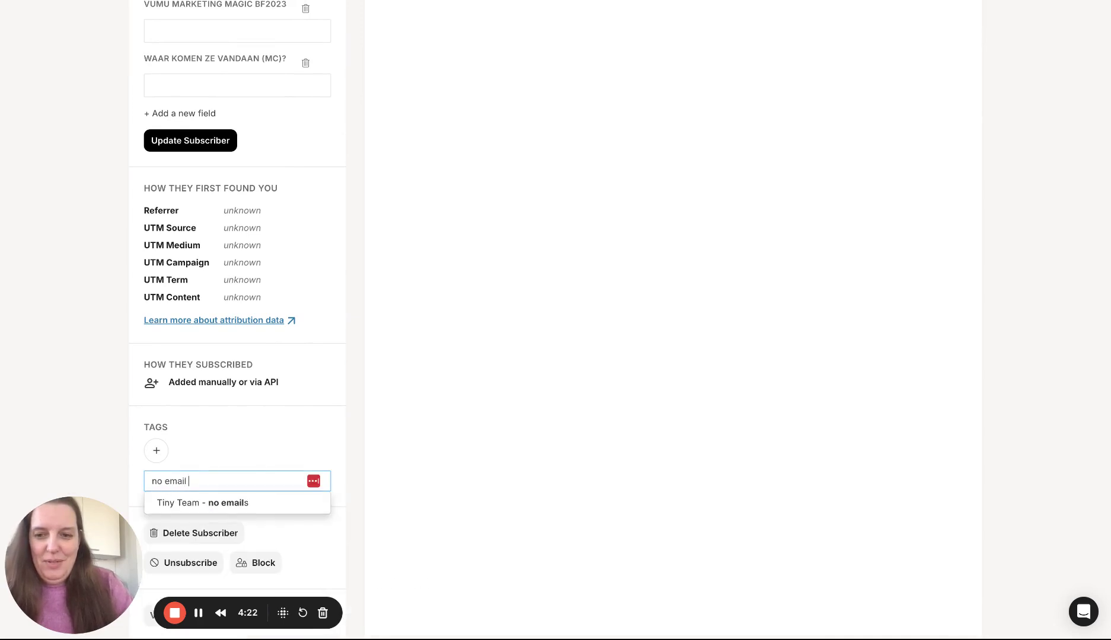
key("BackSpace")
key("BackSpace")
key("BackSpace")
key("BackSpace")
key("BackSpace")
key("BackSpace")
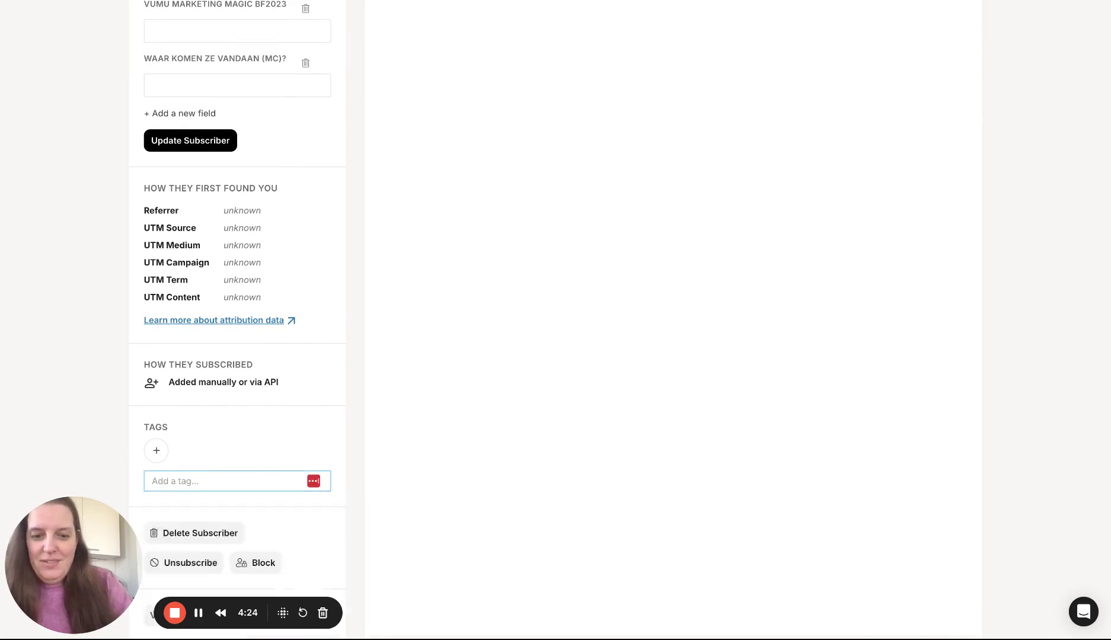
Step: Try to add the tag "topic A" to the first test subscriber
type("top")
key("BackSpace")
key("BackSpace")
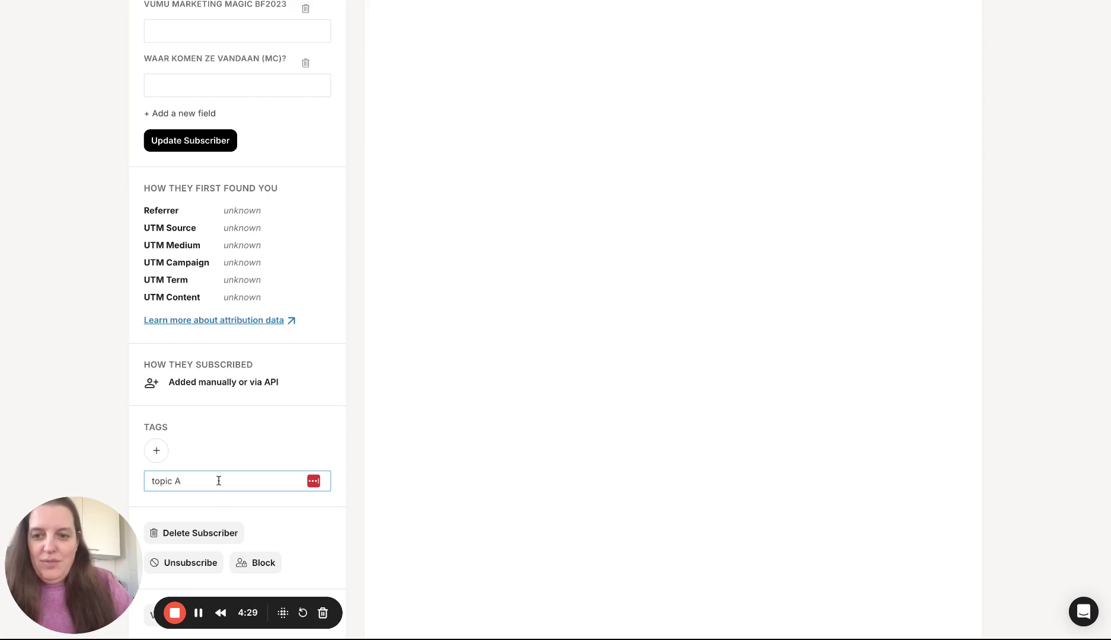
left_click(159, 453)
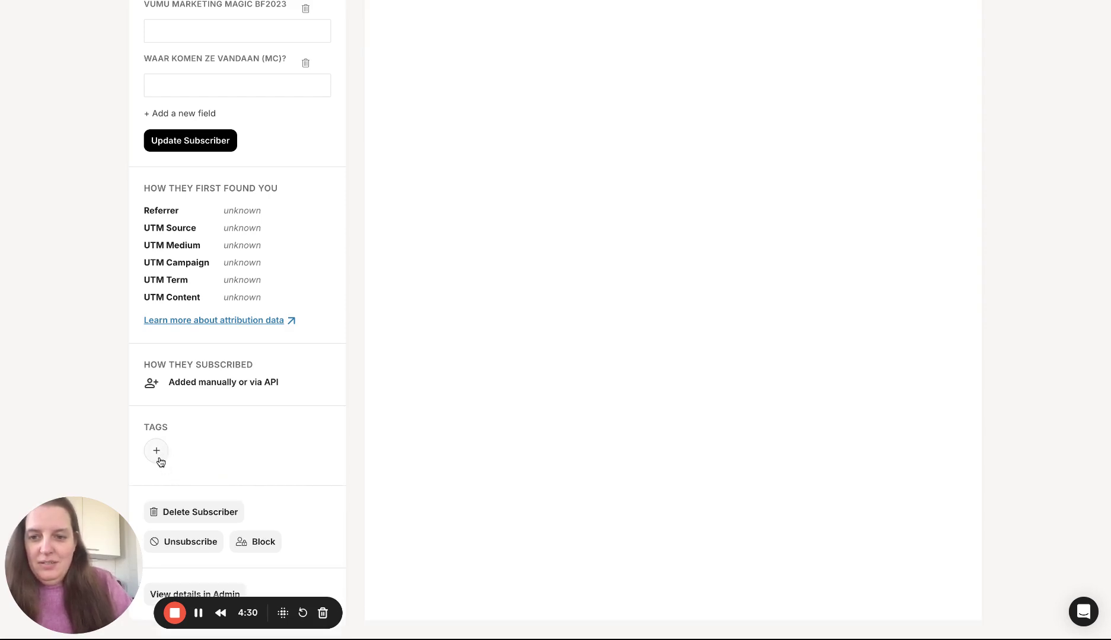
left_click(159, 458)
type("opci")
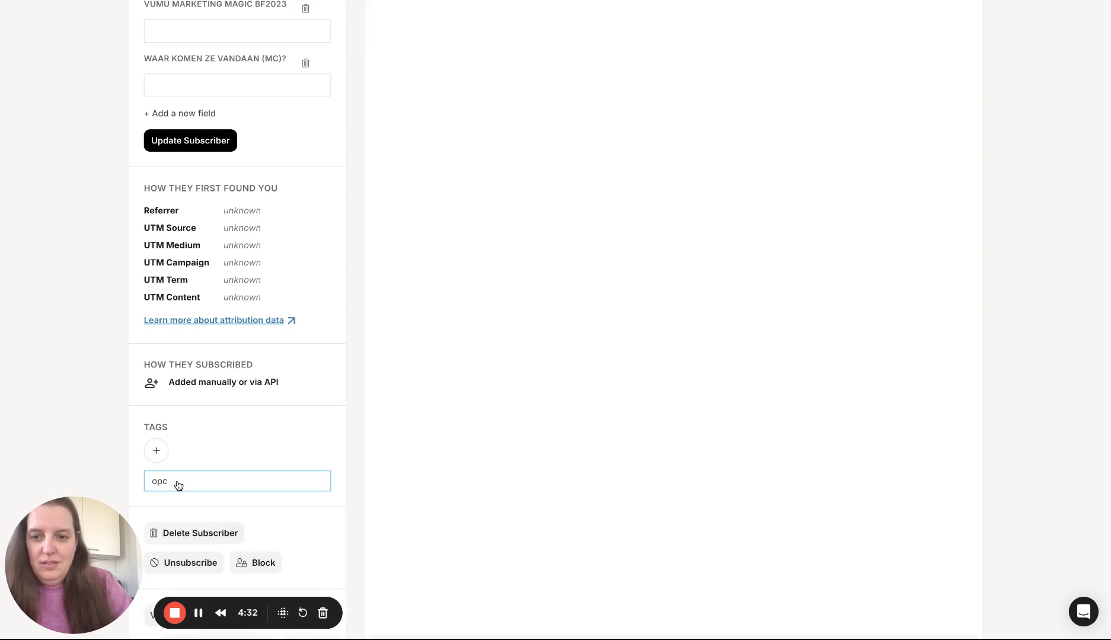
key("BackSpace")
key("BackSpace")
key("BackSpace")
type("topic A")
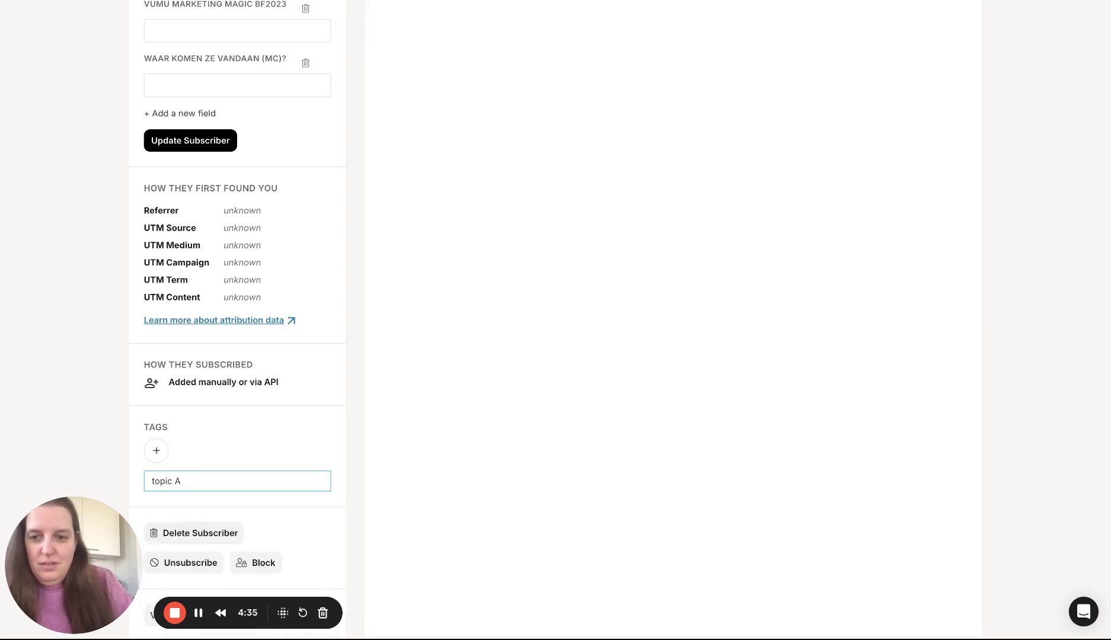
Step: Reload the first test subscriber's profile and add the existing tag "No emails about topic A"
left_click(211, 452)
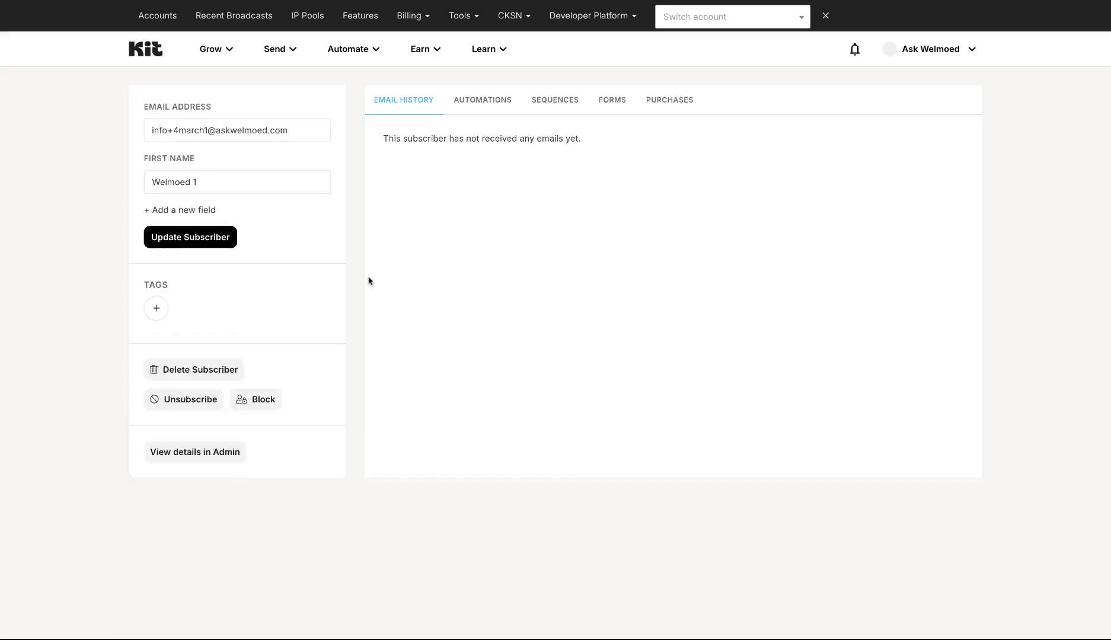
scroll(349, 348, "down", 20)
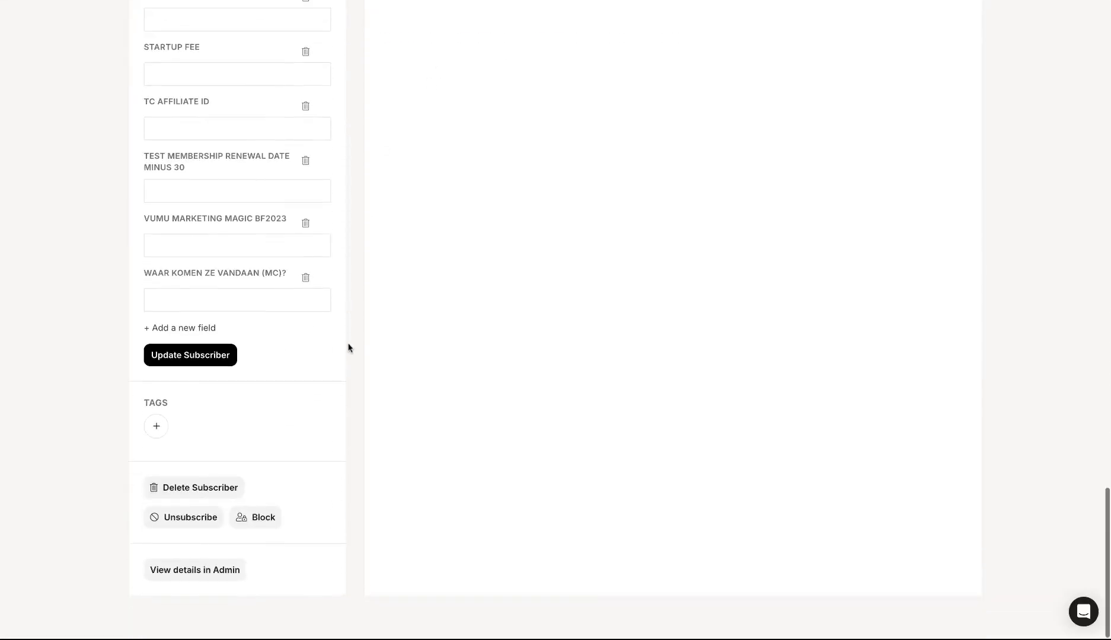
scroll(197, 462, "down", 4)
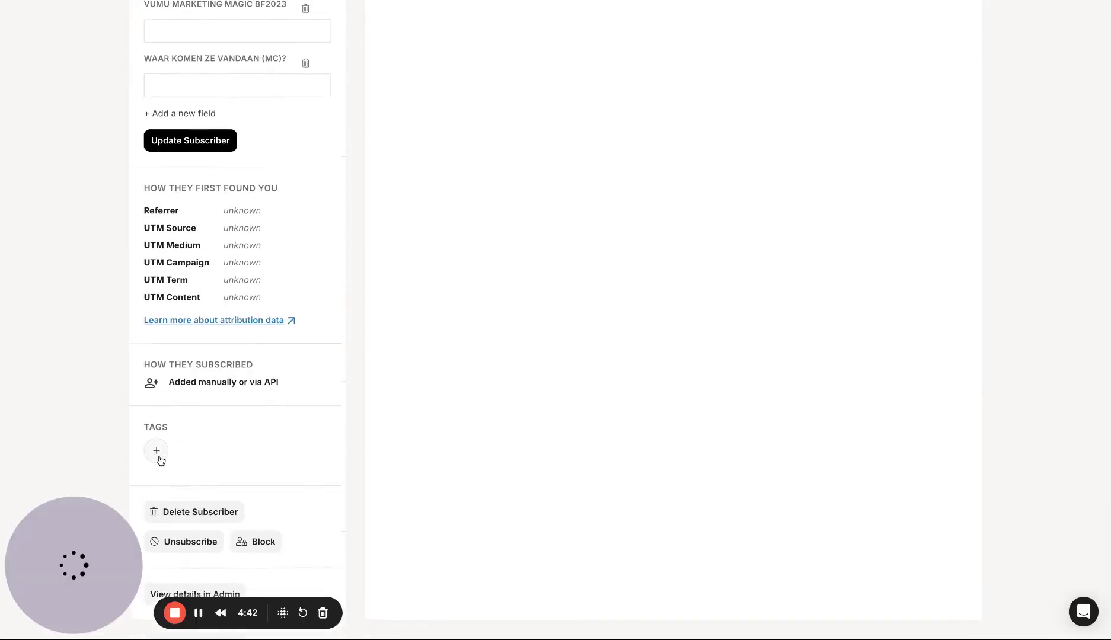
left_click(157, 451)
left_click(190, 486)
type("vu")
key("BackSpace")
key("BackSpace")
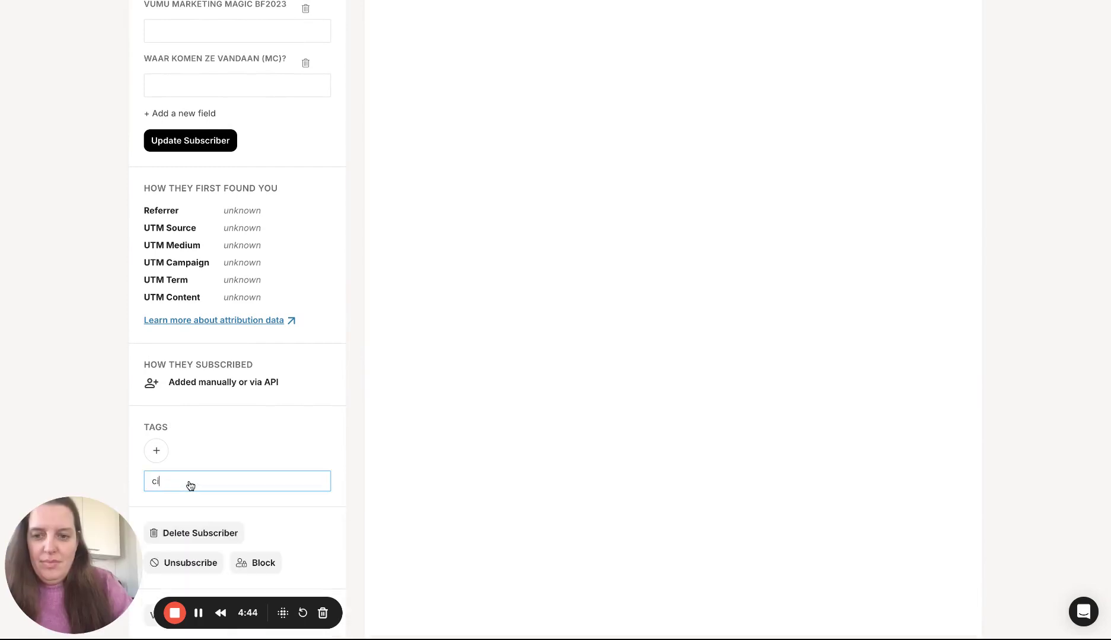
type("top")
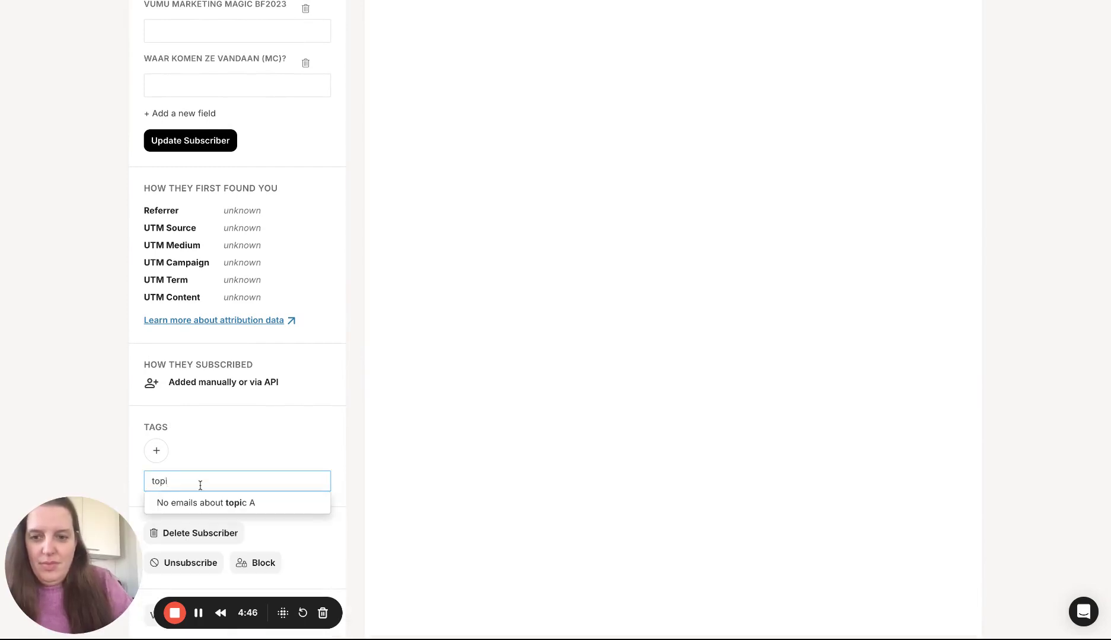
left_click(208, 503)
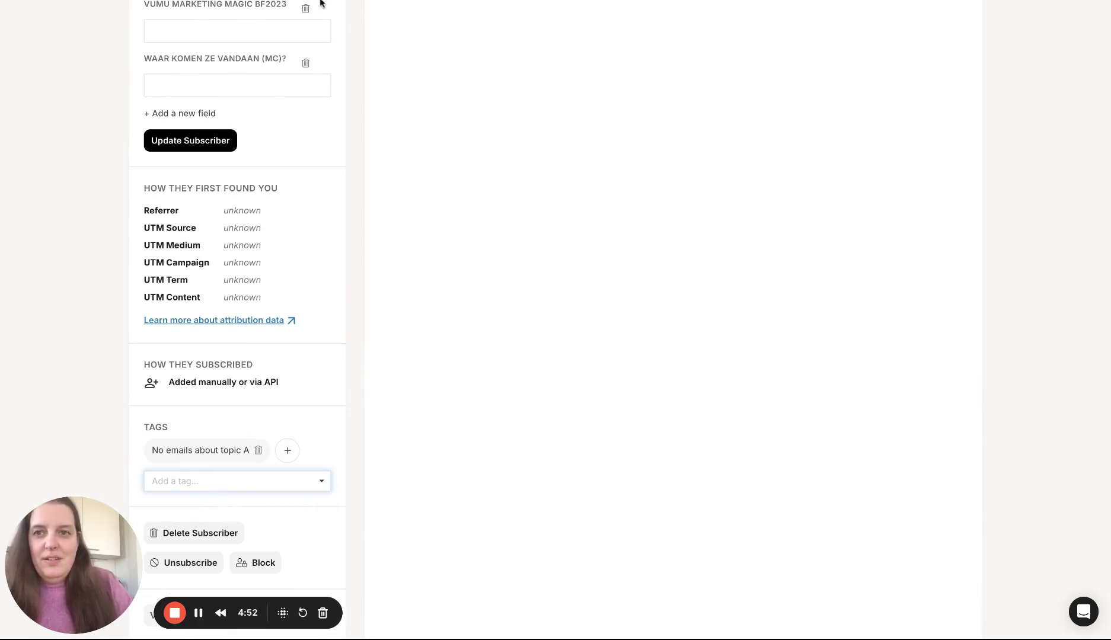
Step: Add the tag "Sequence exclusions example automation" to the first test subscriber so they enter the automation
left_click(249, 1)
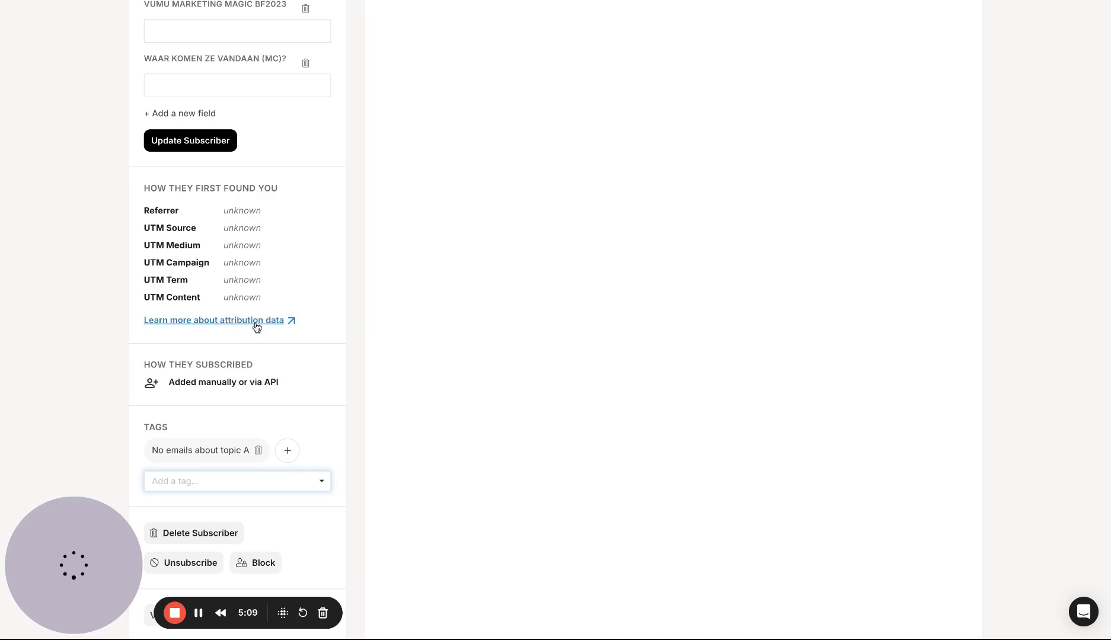
scroll(256, 326, "down", 1)
left_click(275, 461)
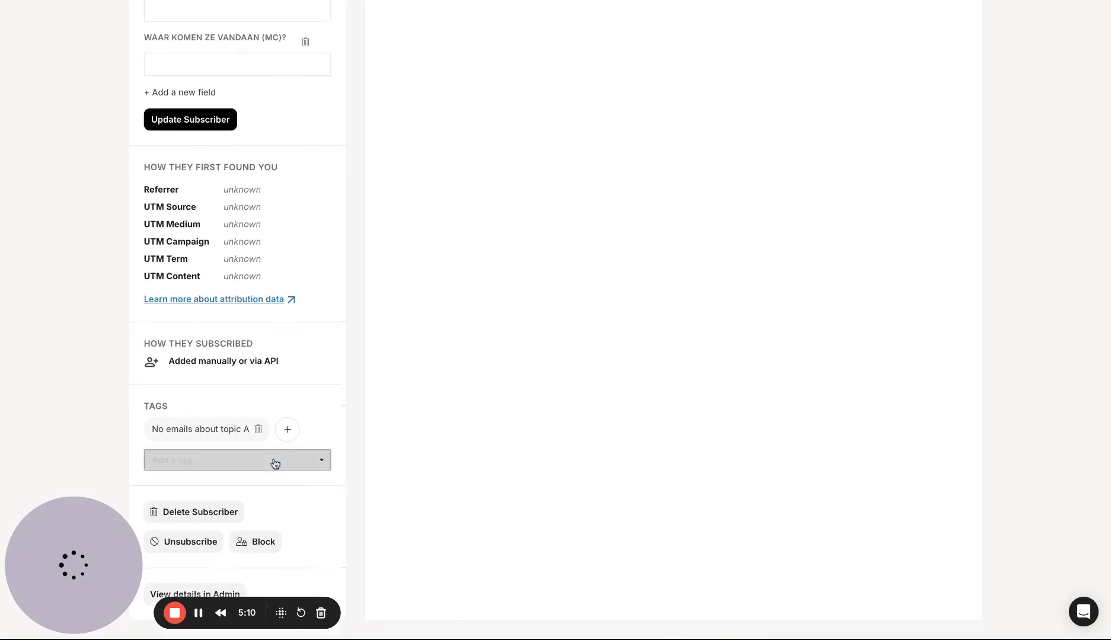
type("quence")
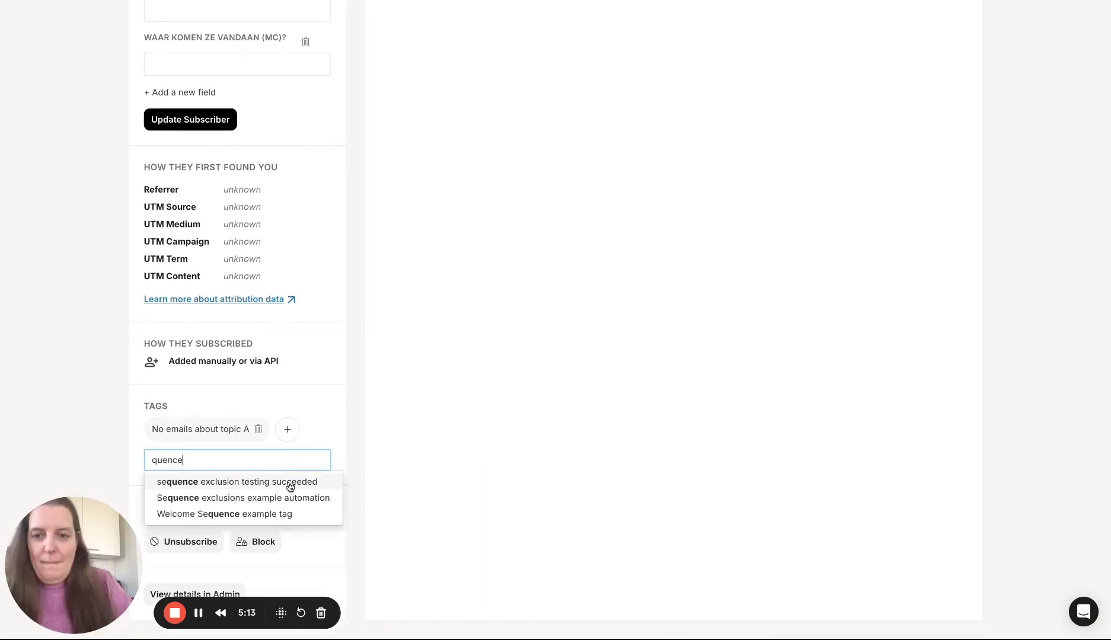
left_click(289, 504)
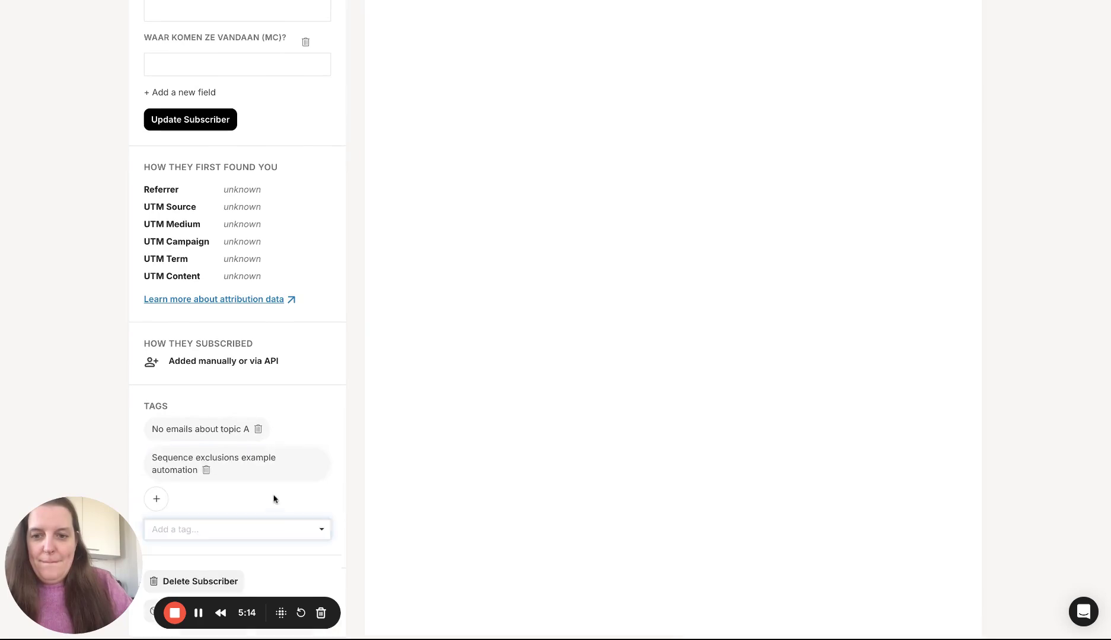
Step: Go back to the Sequence exclusions automation and view the subscribers who completed its "Sequence exclusions example automation" trigger
left_click(283, 3)
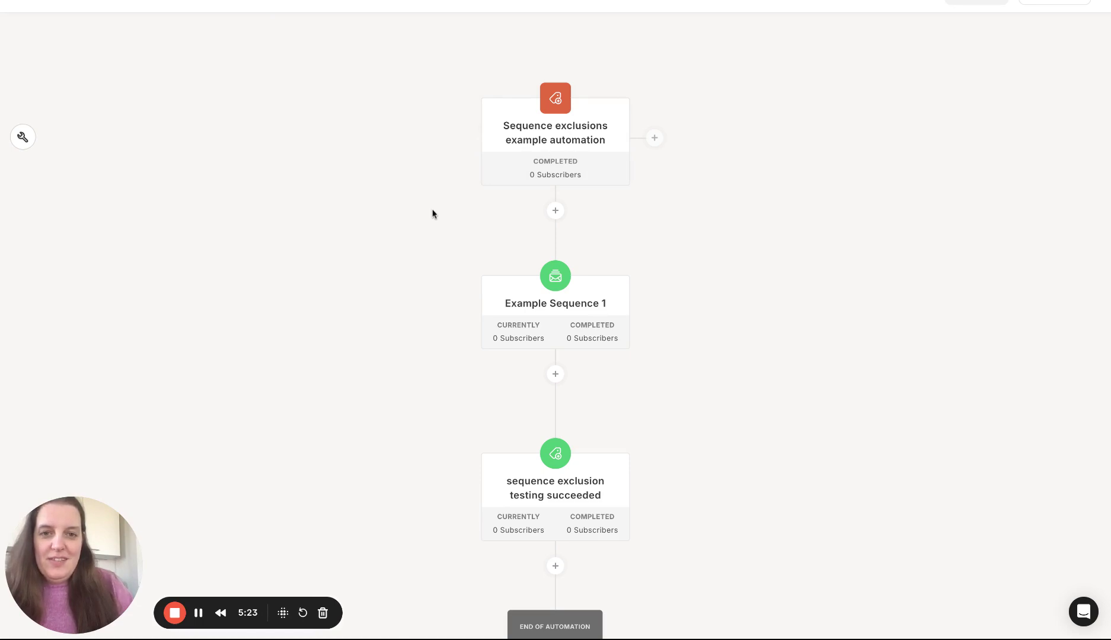
scroll(689, 226, "down", 2)
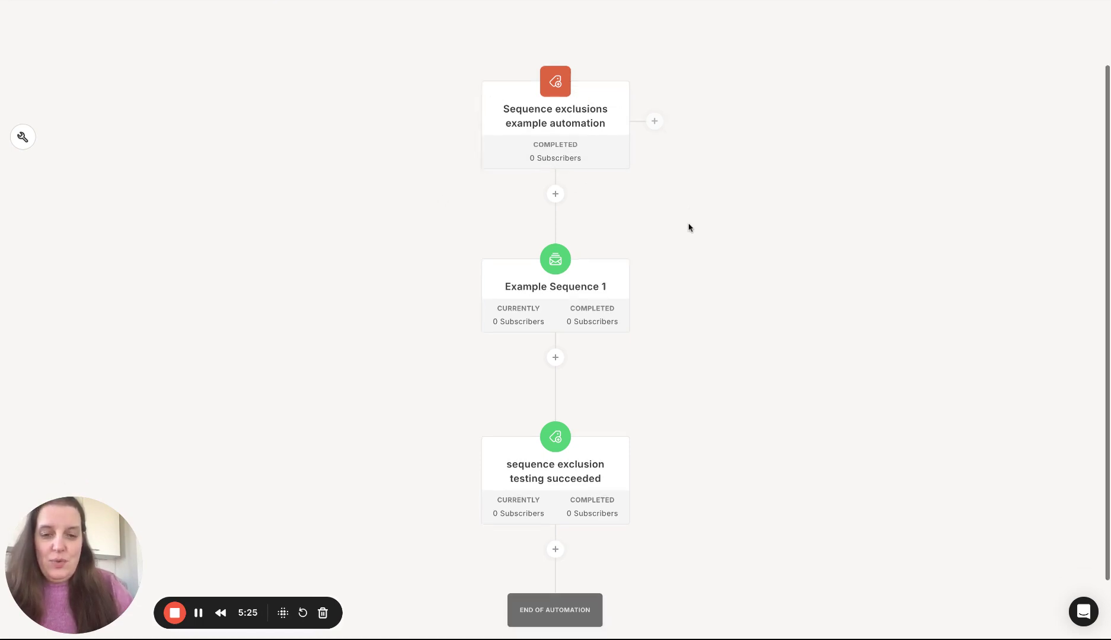
scroll(690, 227, "up", 3)
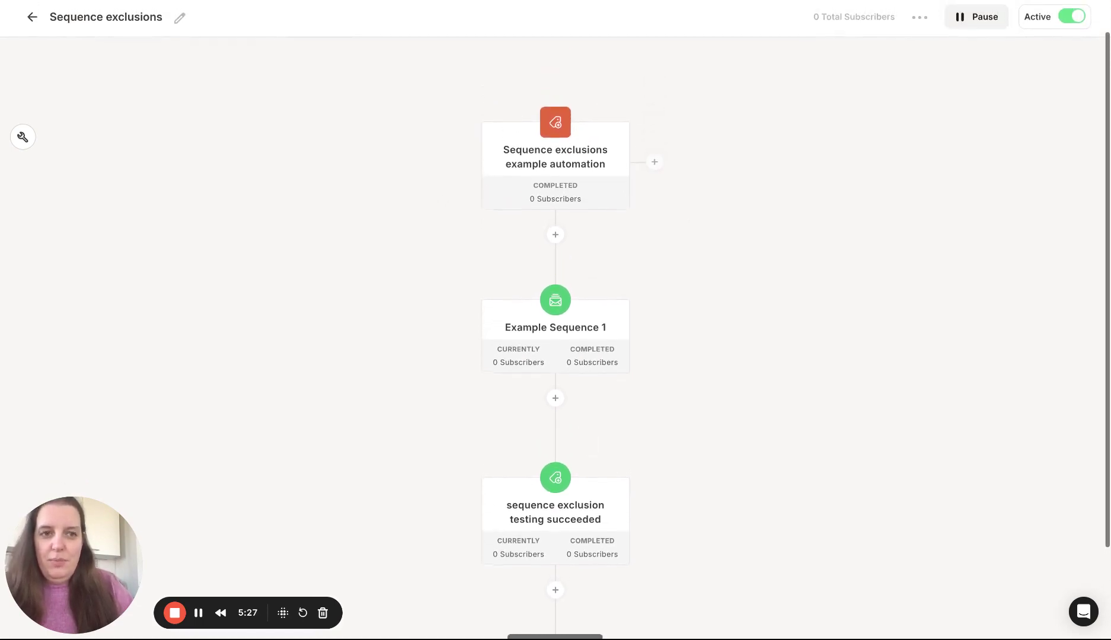
left_click(556, 196)
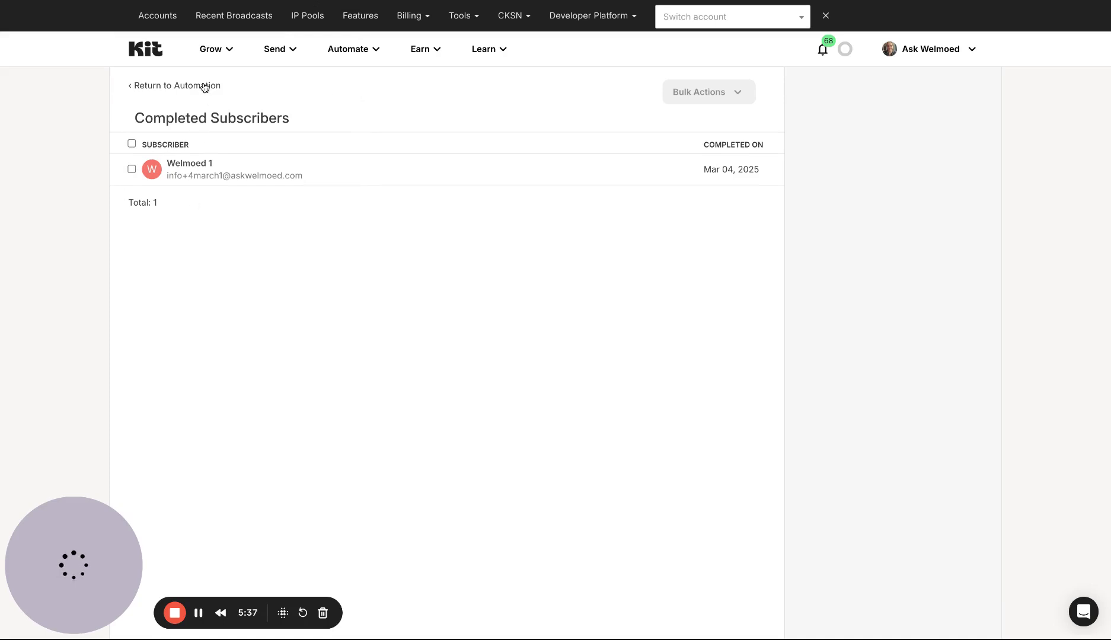
key("alt+Left")
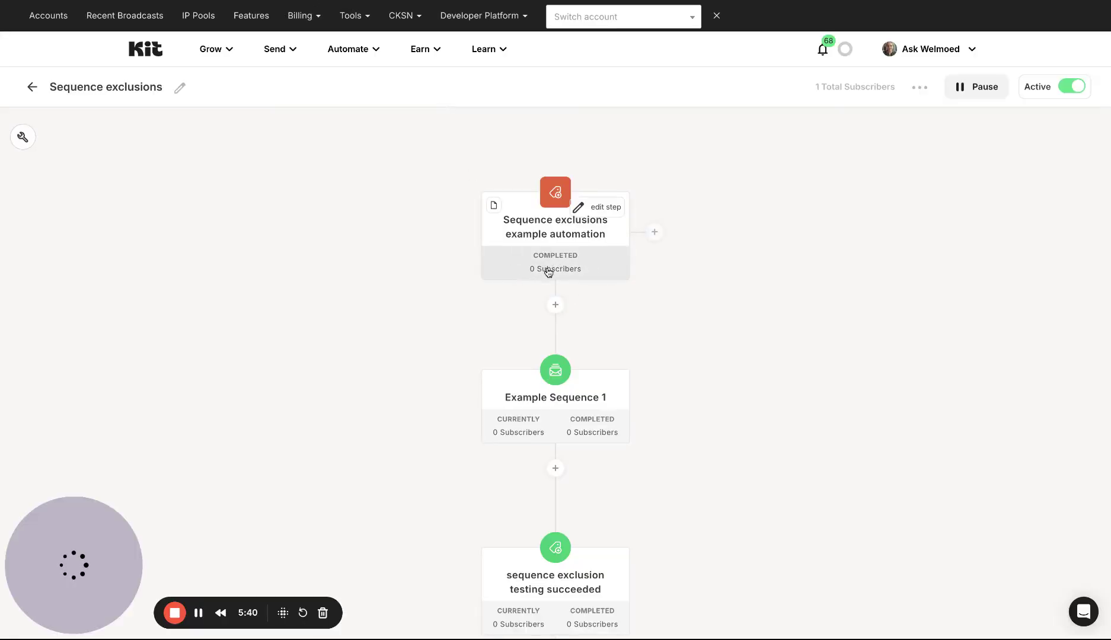
left_click(549, 271)
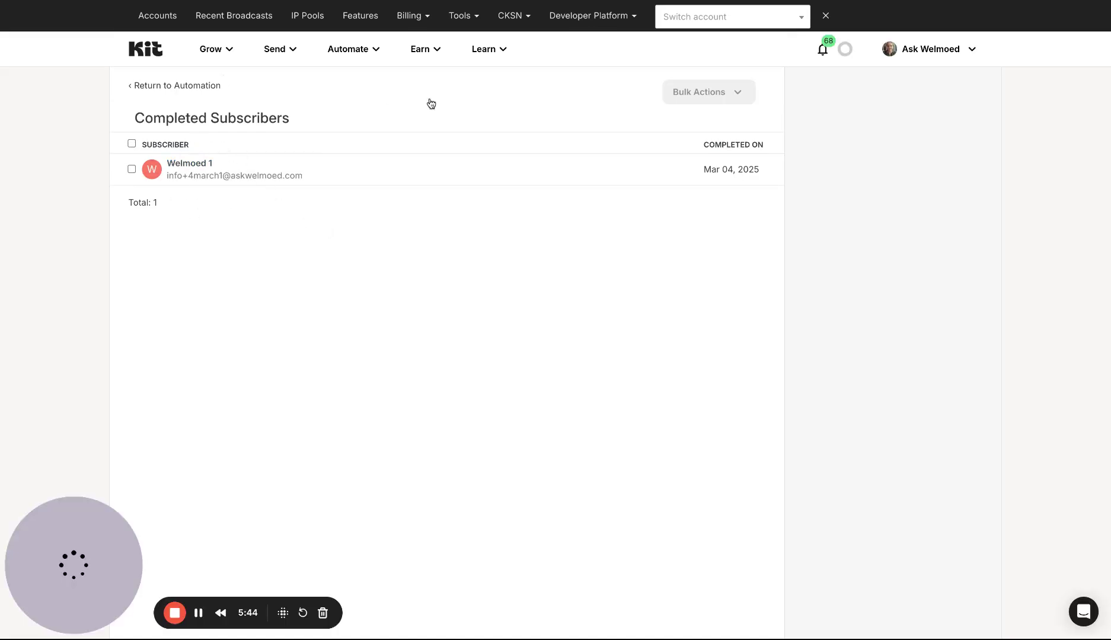
Step: View the subscribers who completed the "sequence exclusion testing succeeded" tag action, and return to the automation overview
scroll(713, 226, "down", 2)
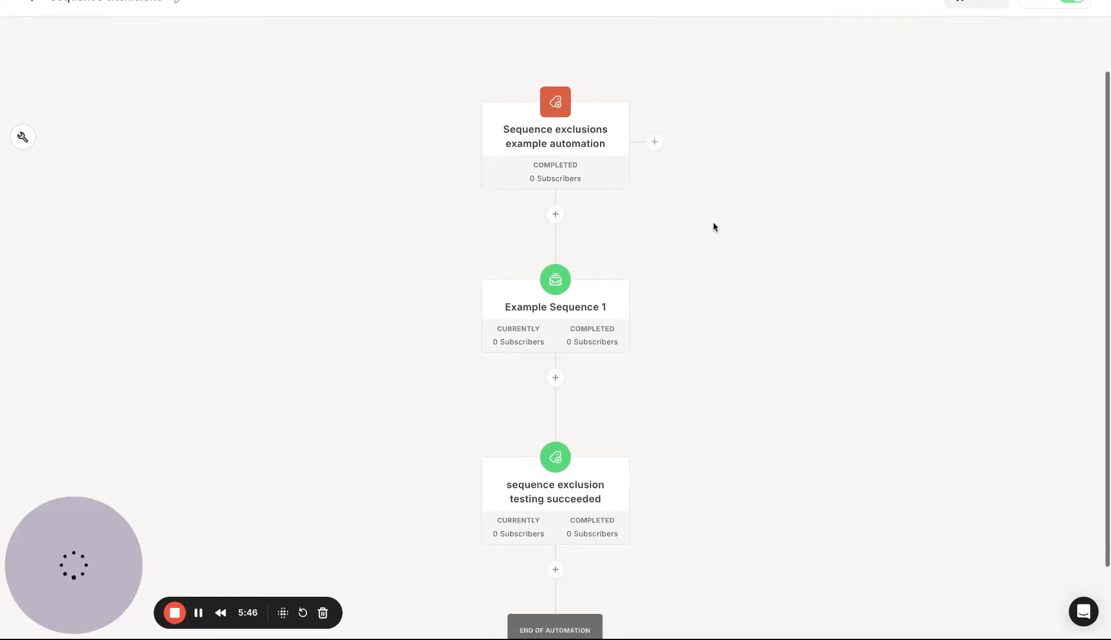
scroll(713, 226, "down", 2)
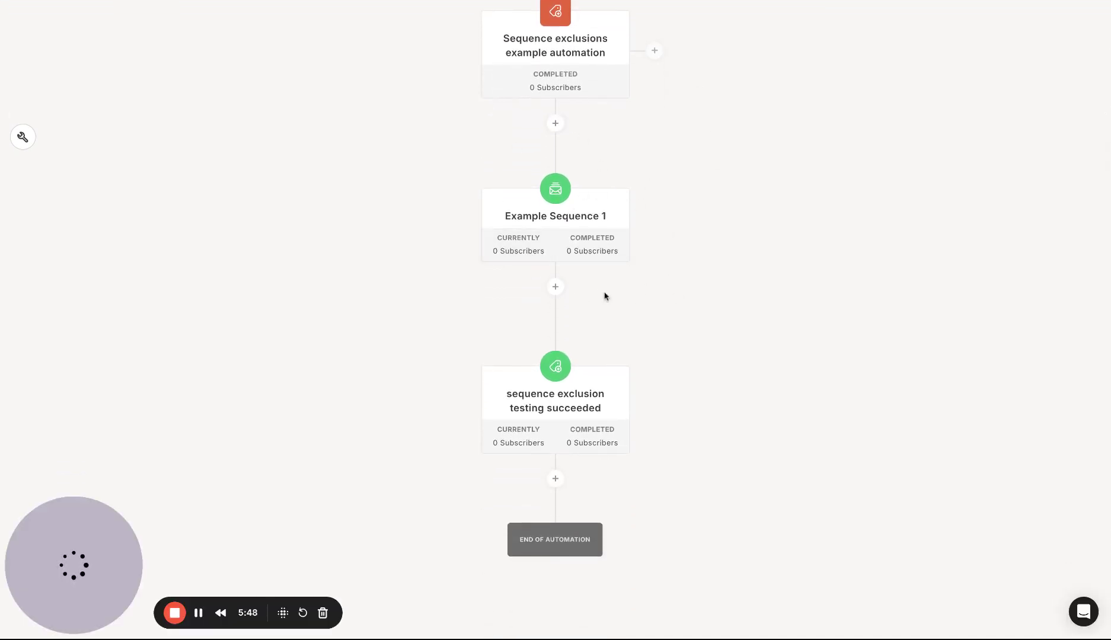
mouse_move(578, 402)
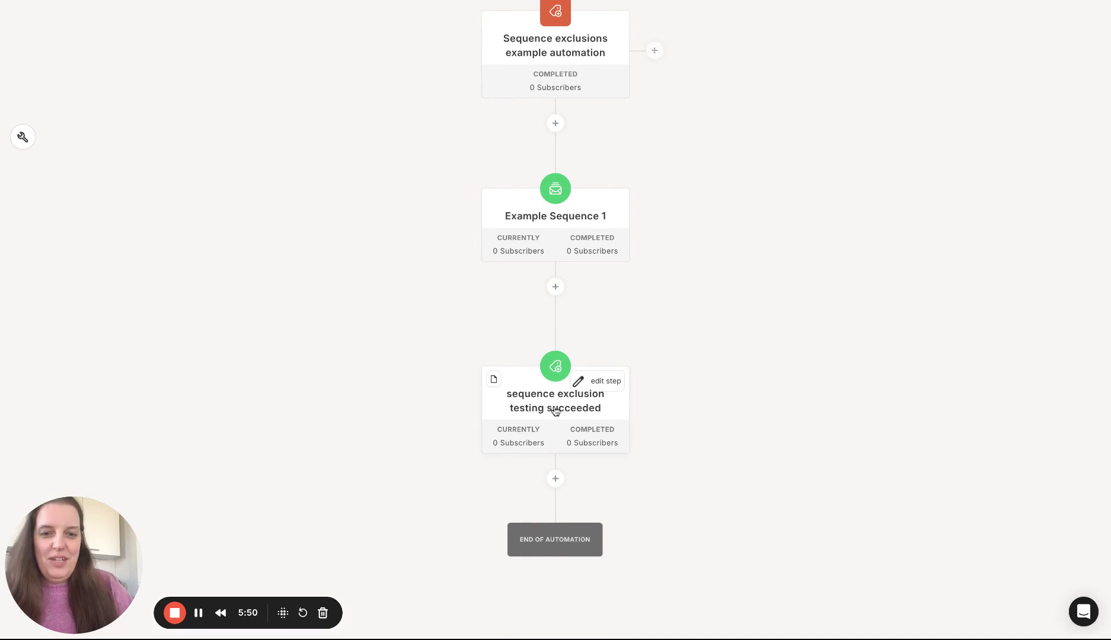
left_click(604, 440)
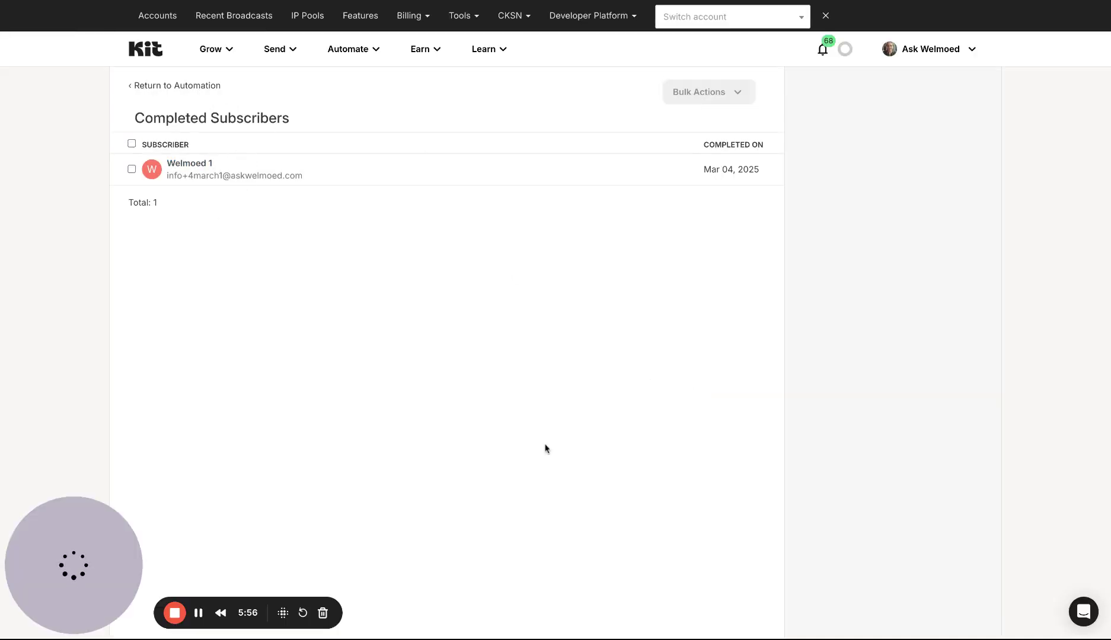
key("alt+Left")
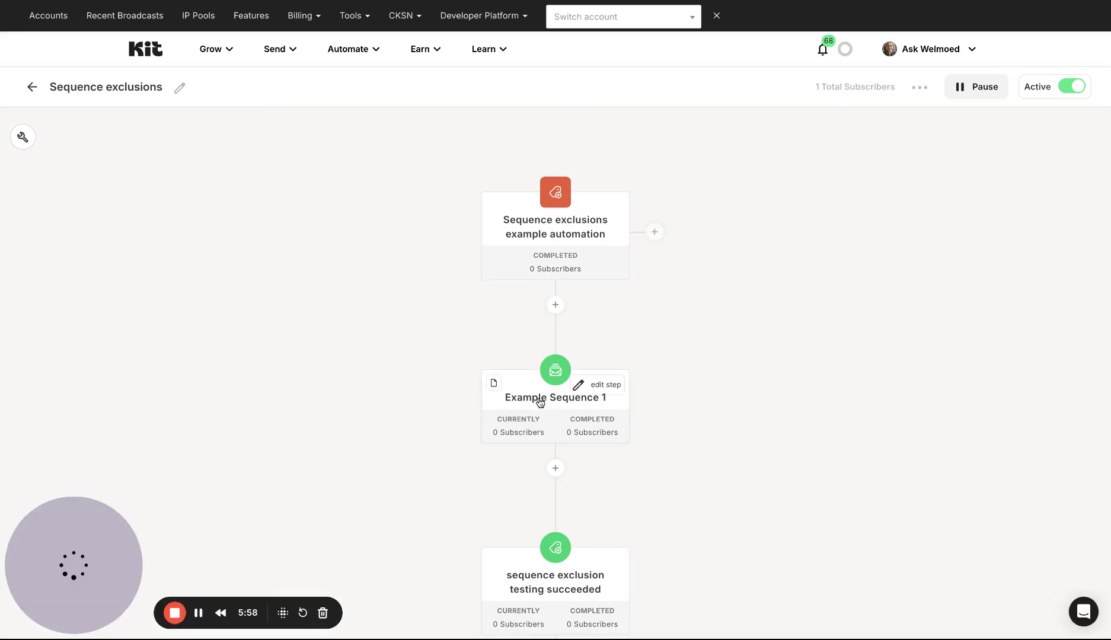
Step: Look at Example Sequence 1 inside the automation, and close it to return to the full automation flow
left_click(540, 402)
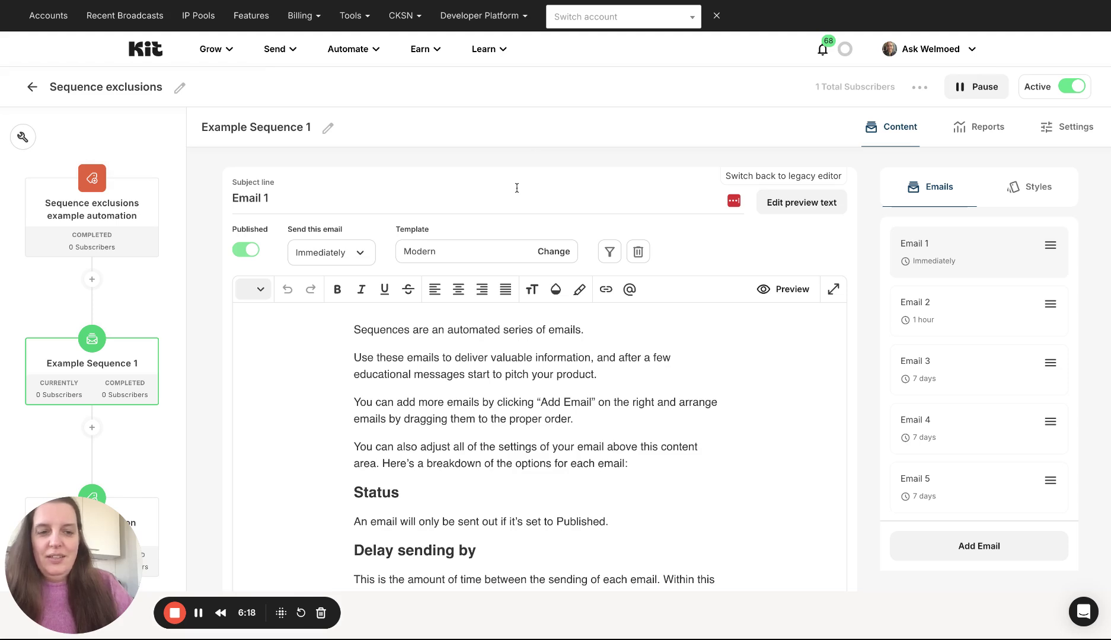
left_click(164, 300)
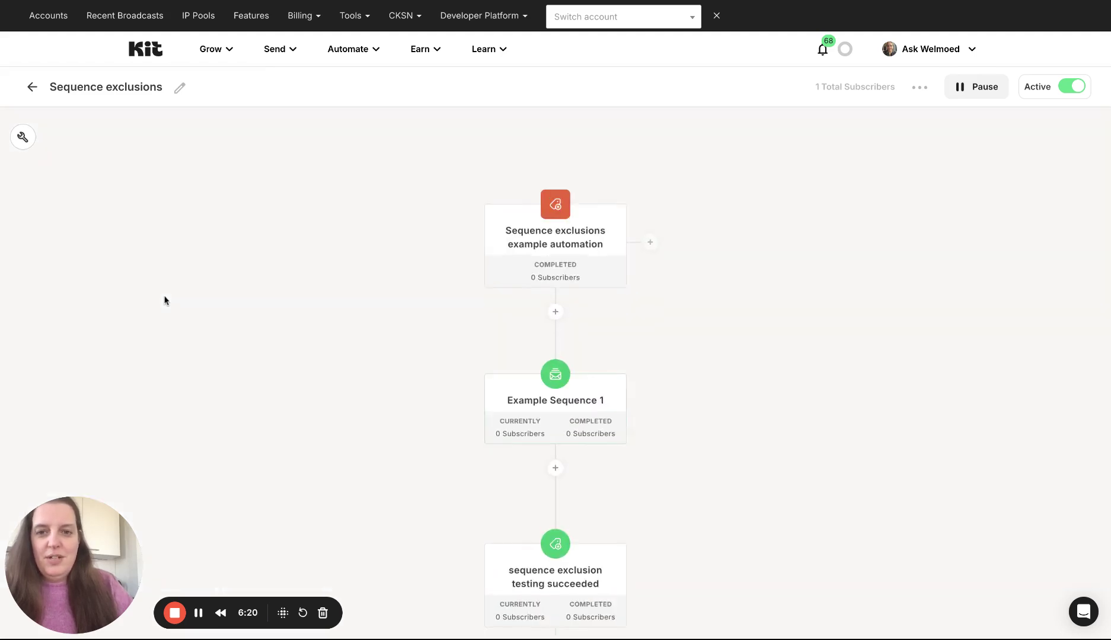
scroll(415, 326, "down", 2)
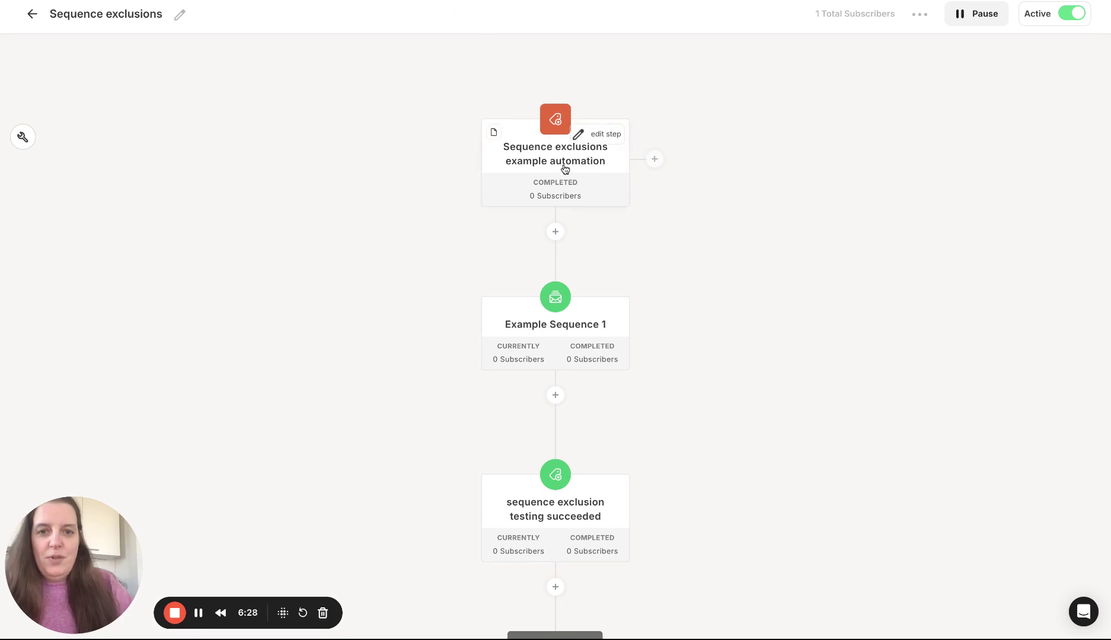
Step: Switch to the second test subscriber's profile and add the tag "Sequence exclusions example automation"
left_click(441, 0)
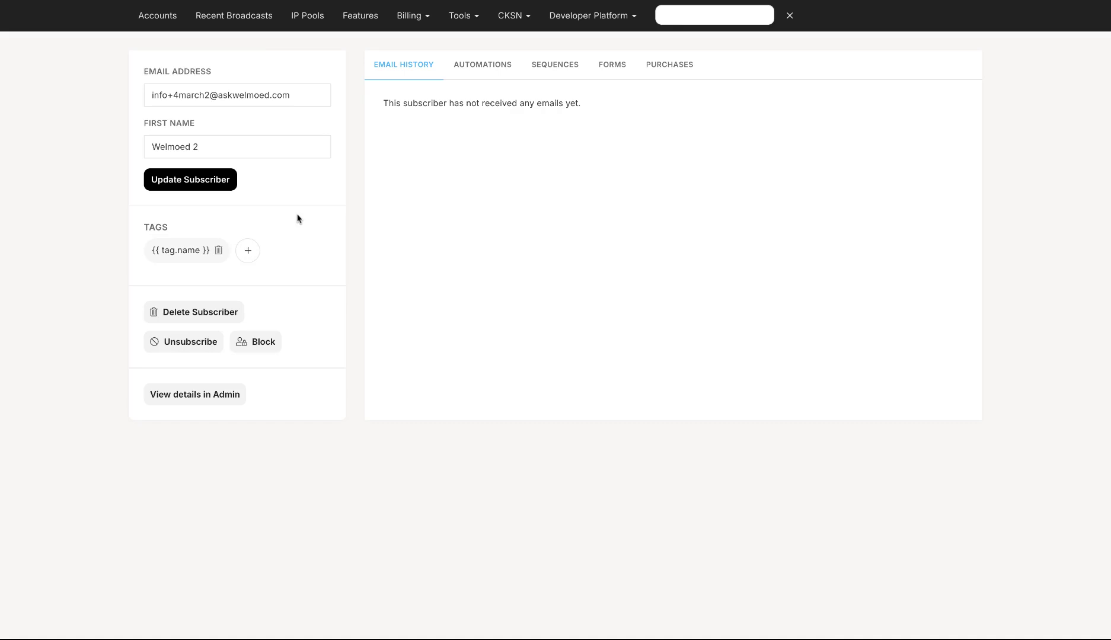
scroll(298, 219, "down", 20)
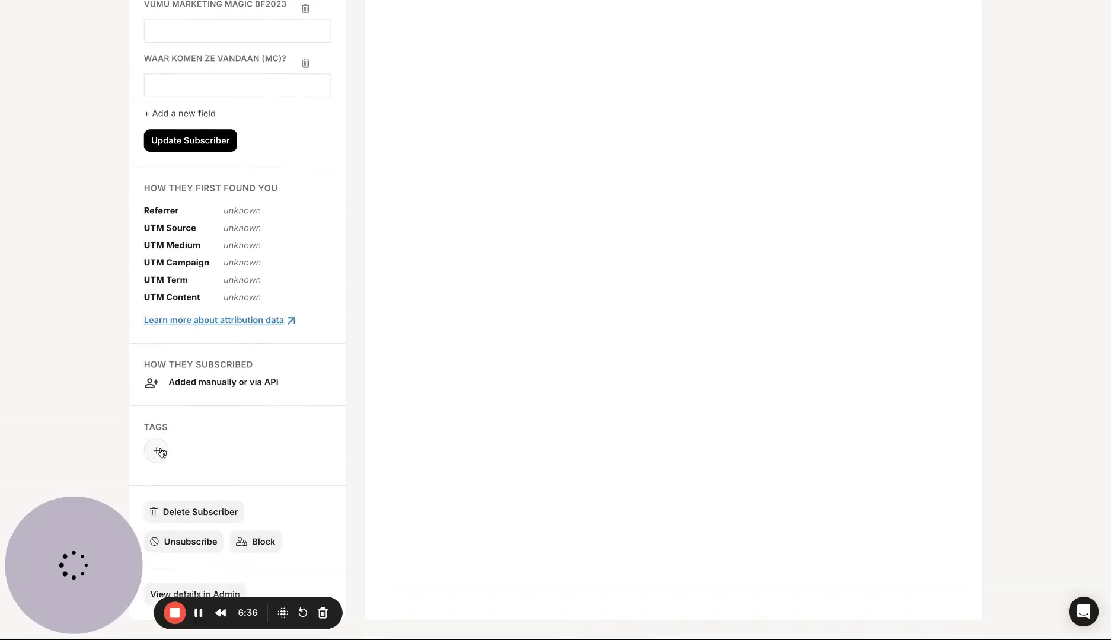
left_click(156, 447)
left_click(184, 480)
type("se")
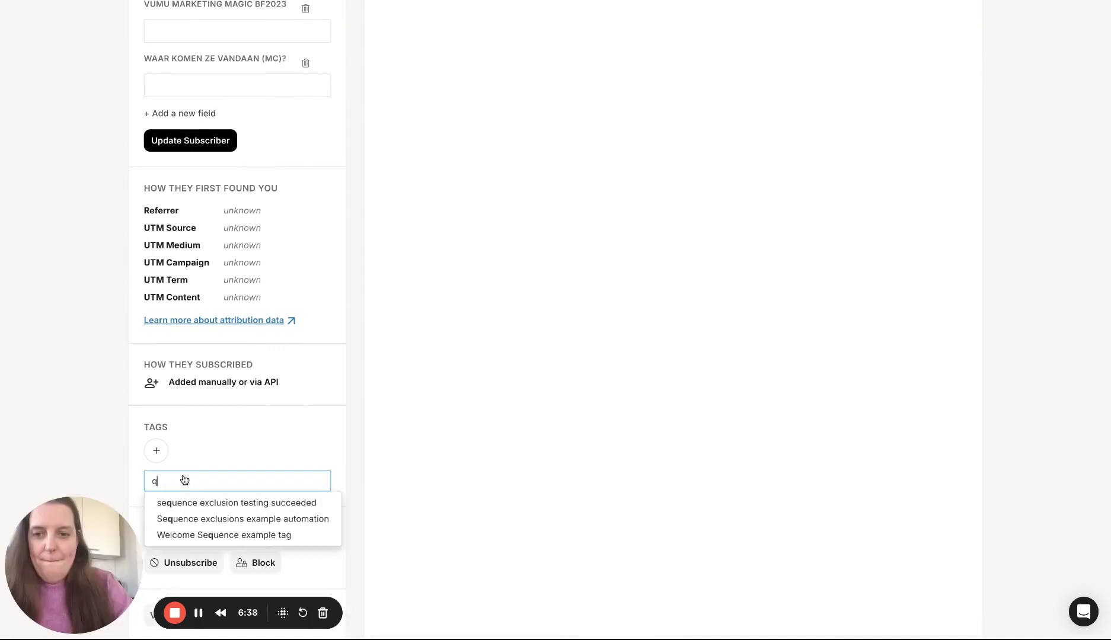
type("quence")
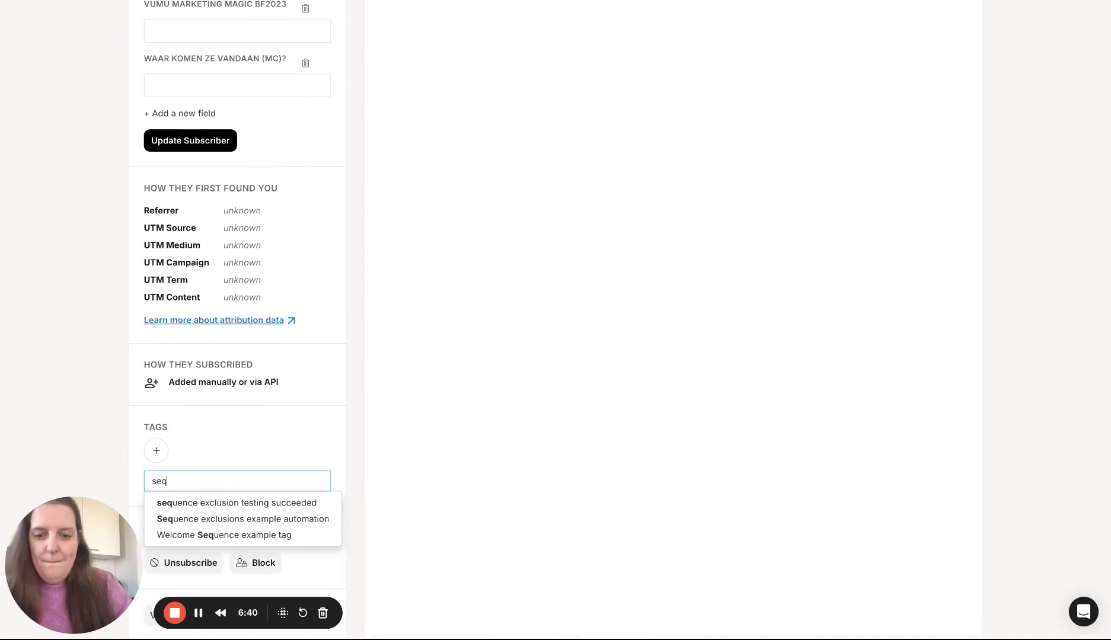
left_click(211, 519)
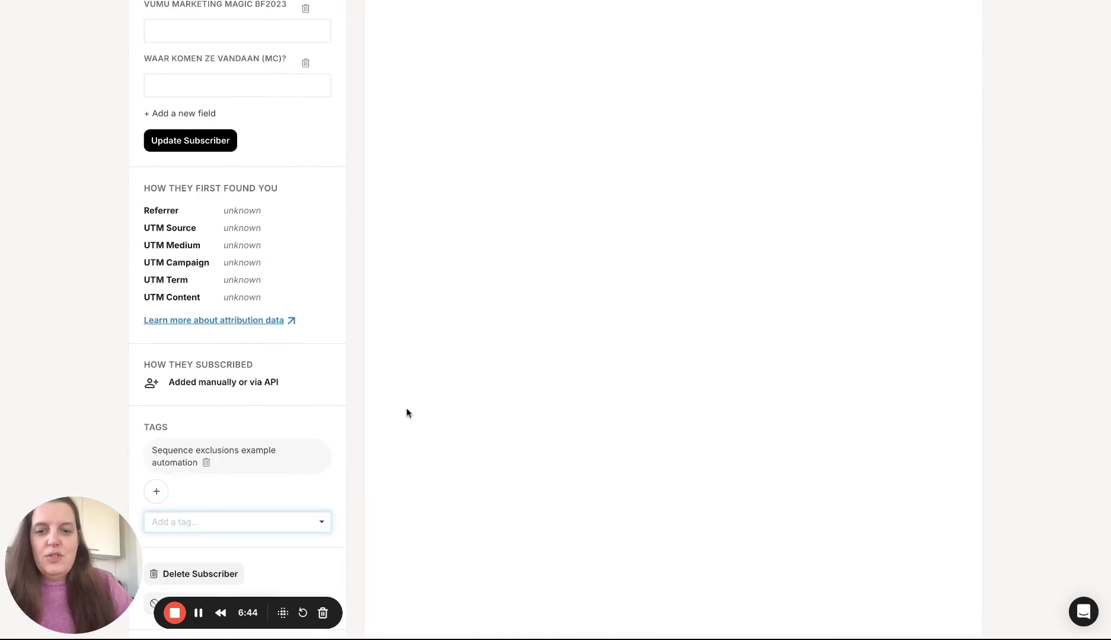
Step: Check the automations, sequences and email history on the first test subscriber's profile
scroll(406, 410, "up", 20)
scroll(406, 408, "up", 15)
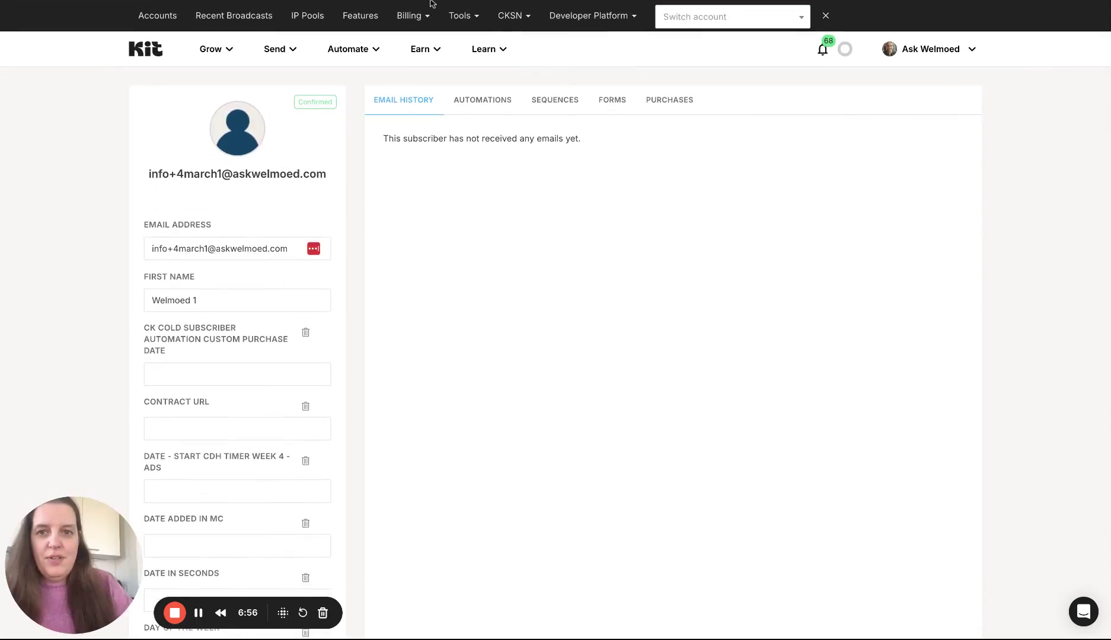
left_click(496, 100)
left_click(551, 102)
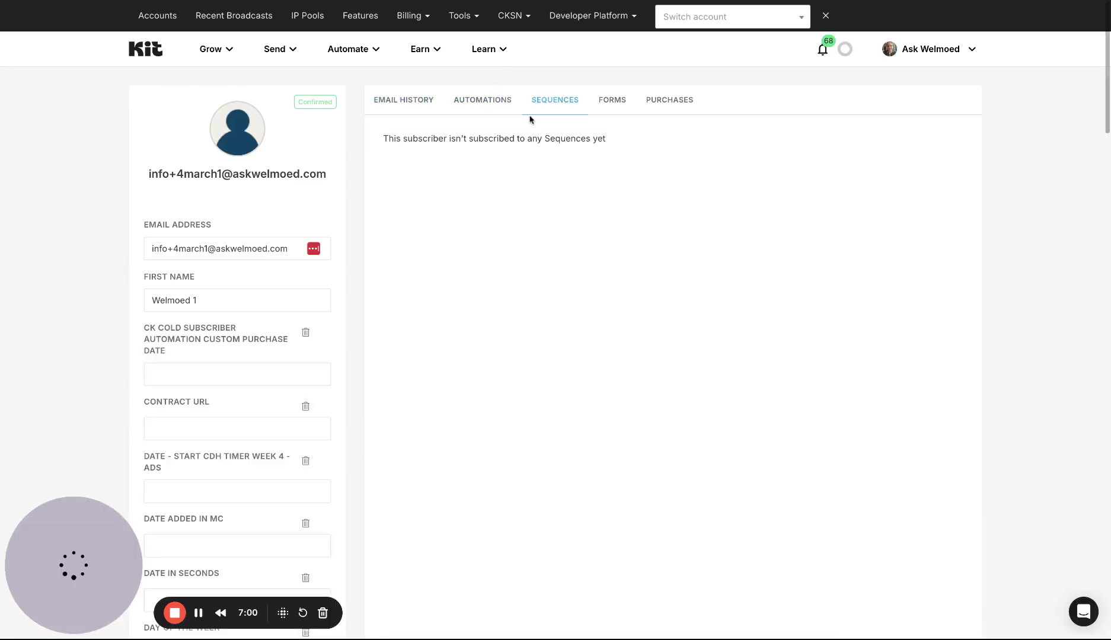
left_click(473, 101)
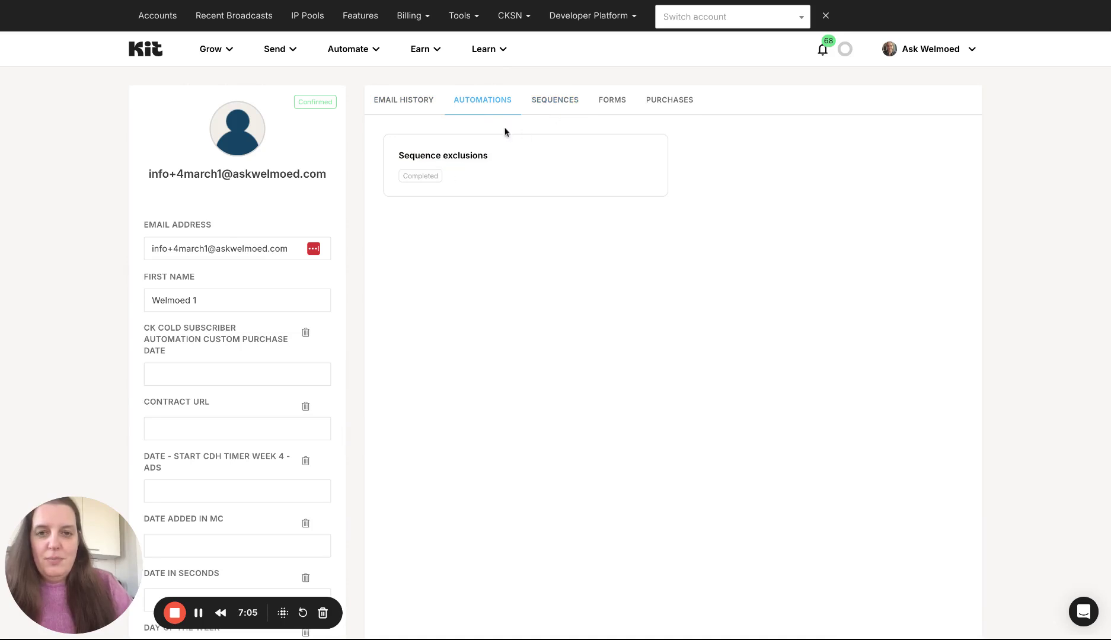
left_click(560, 102)
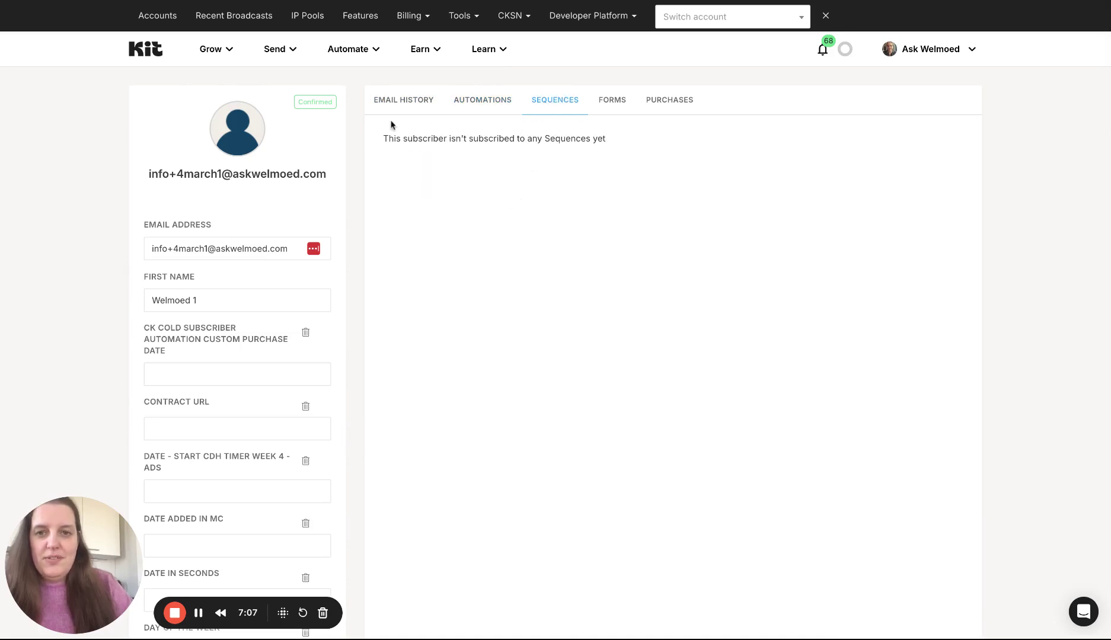
left_click(399, 101)
Step: Switch to the second test subscriber's profile and check which automations they have been in
left_click(406, 1)
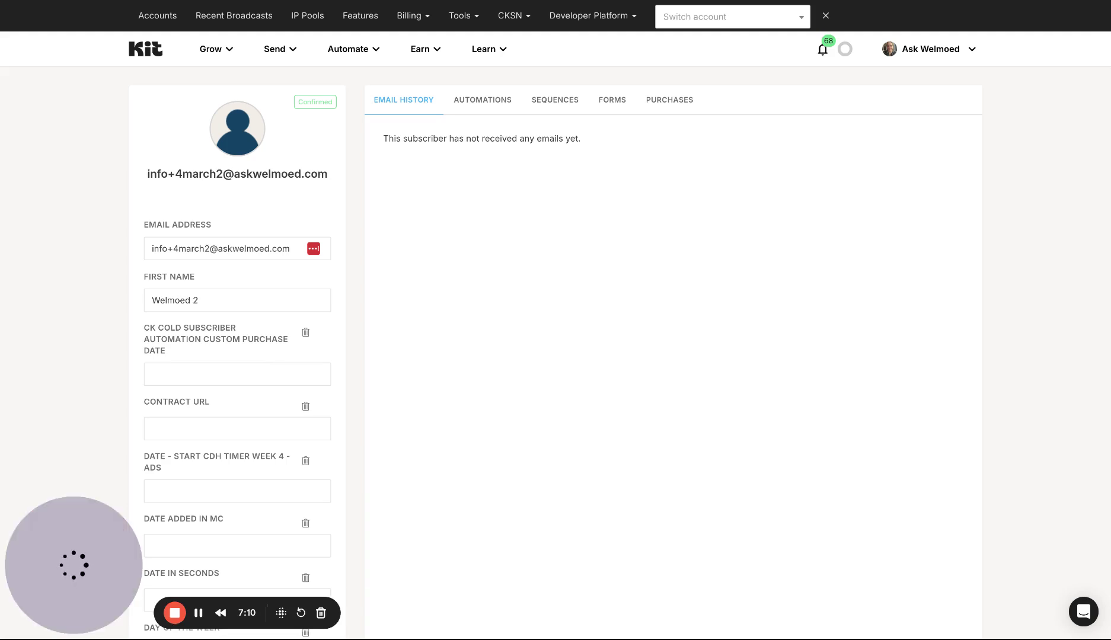
left_click(486, 100)
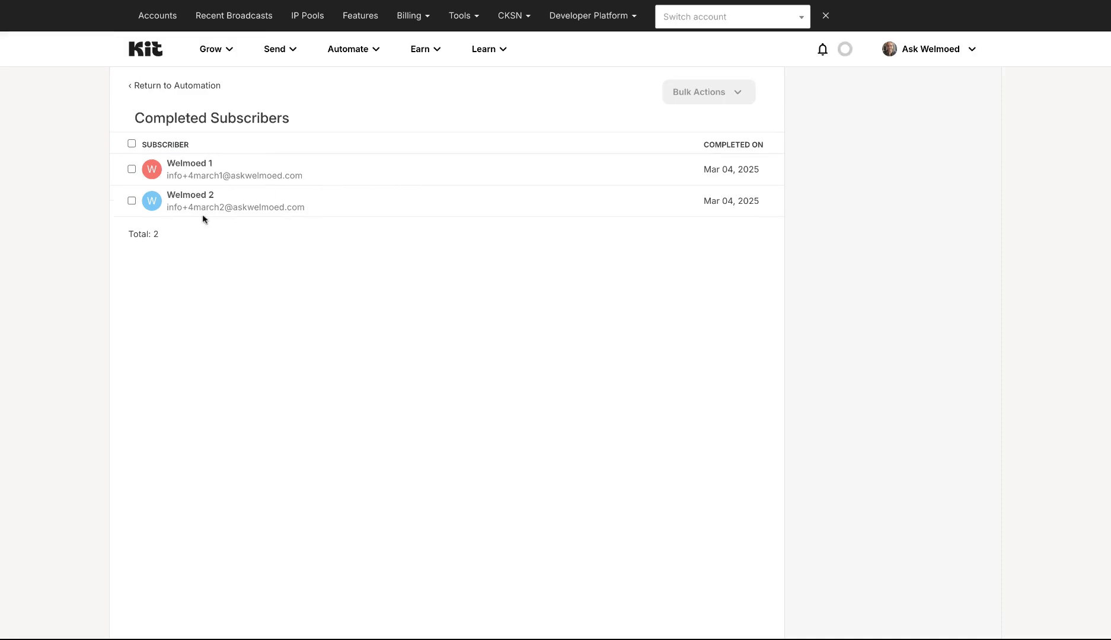
Step: Return to the automation, look up which subscribers are currently in Example Sequence 1, and leave that list
left_click(202, 89)
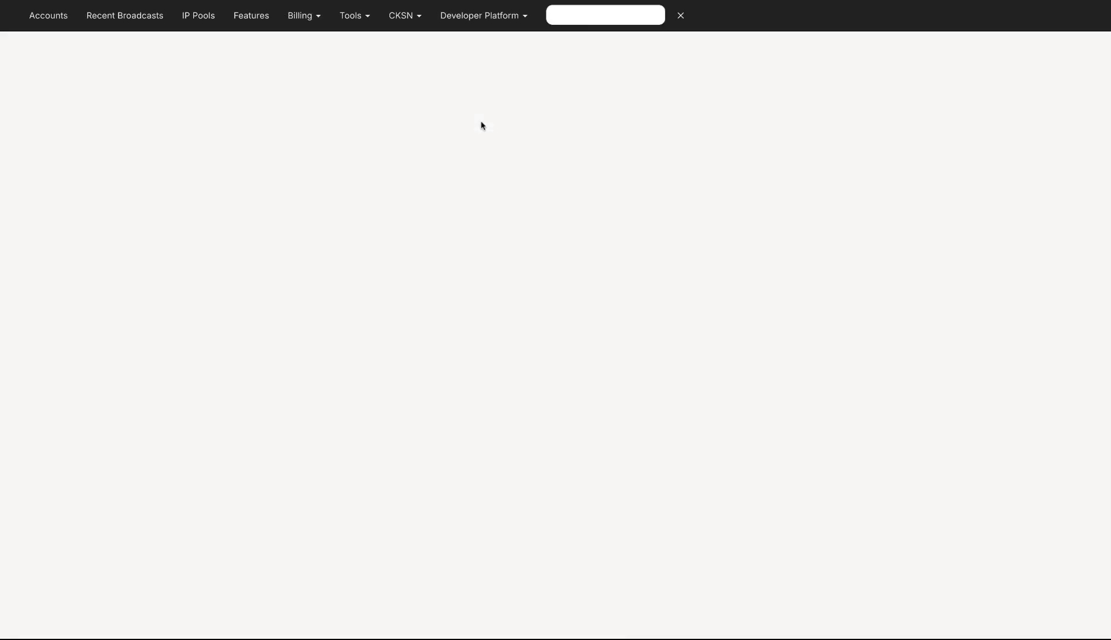
scroll(443, 259, "down", 2)
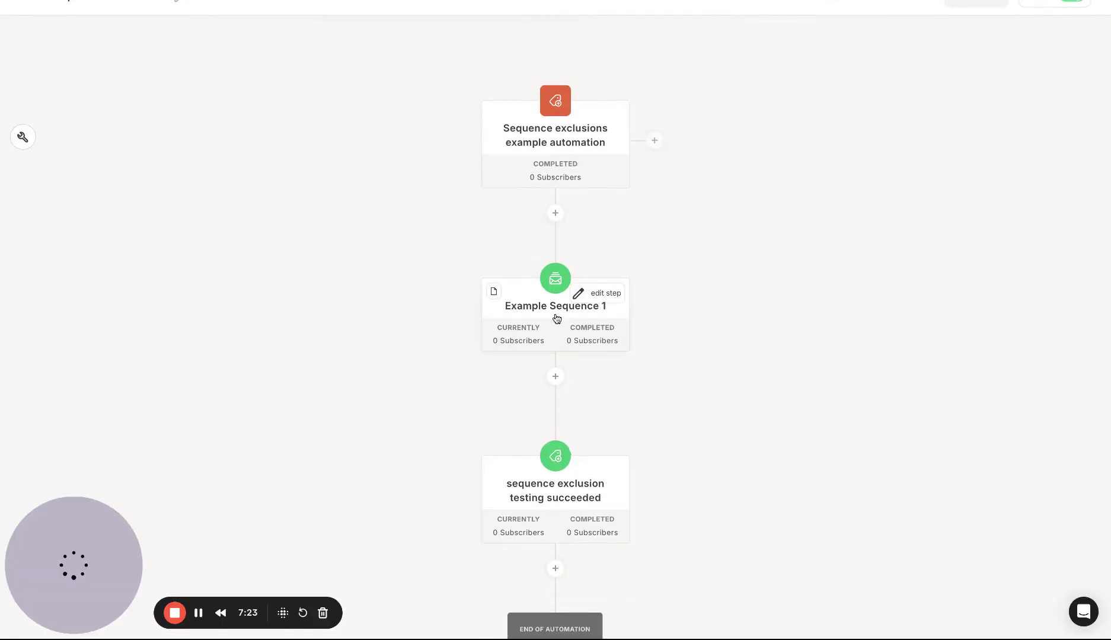
left_click(518, 336)
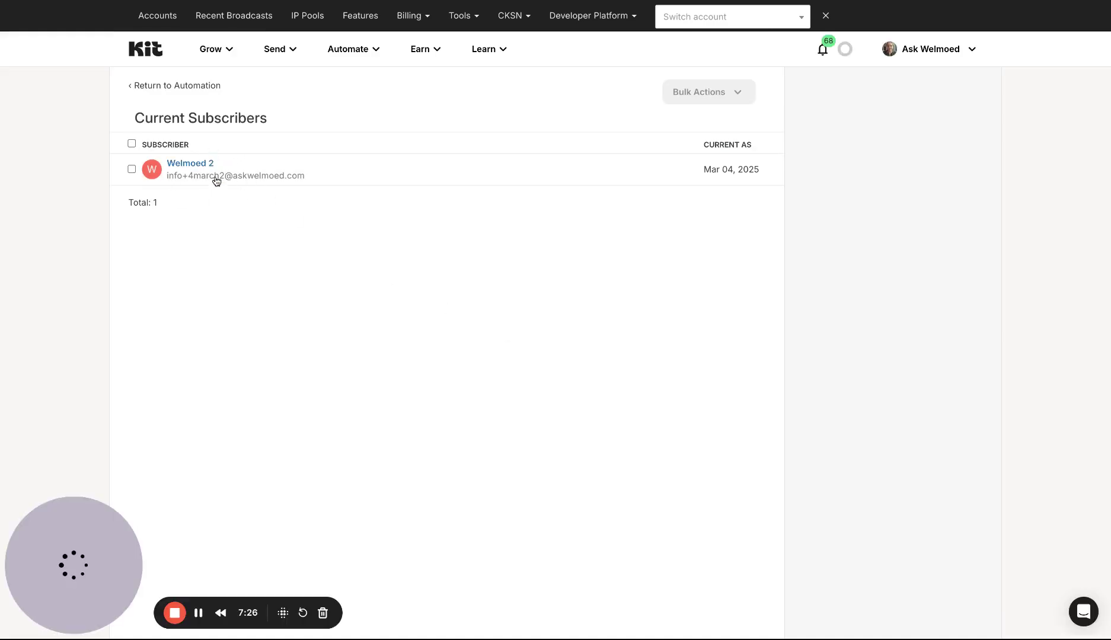
left_click(218, 90)
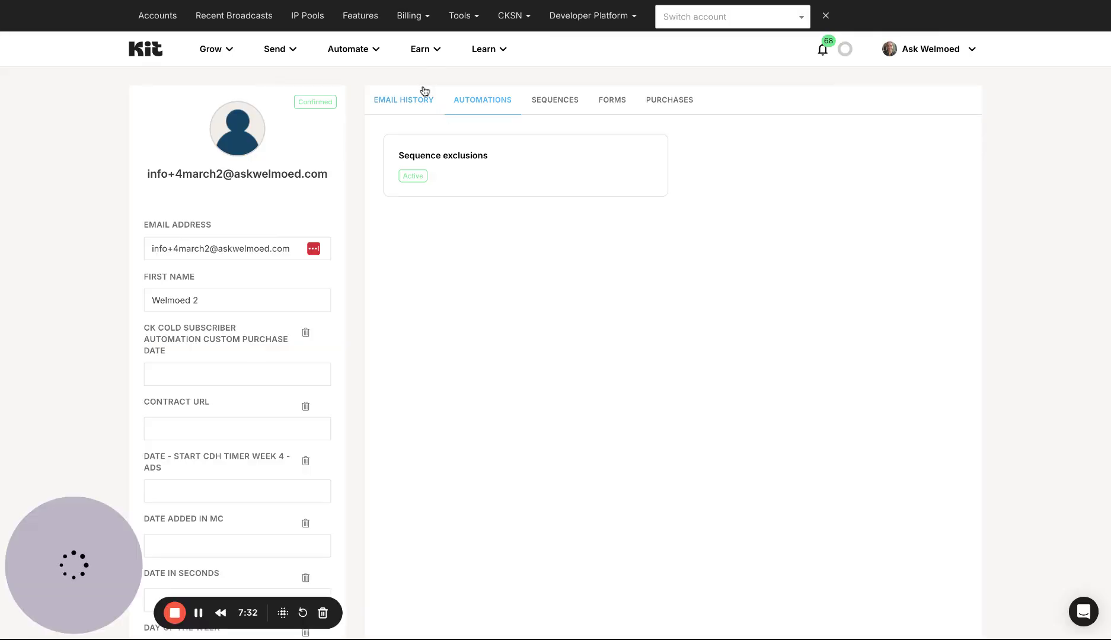
Step: Check the email history on the second test subscriber's profile
left_click(420, 104)
scroll(466, 149, "down", 2)
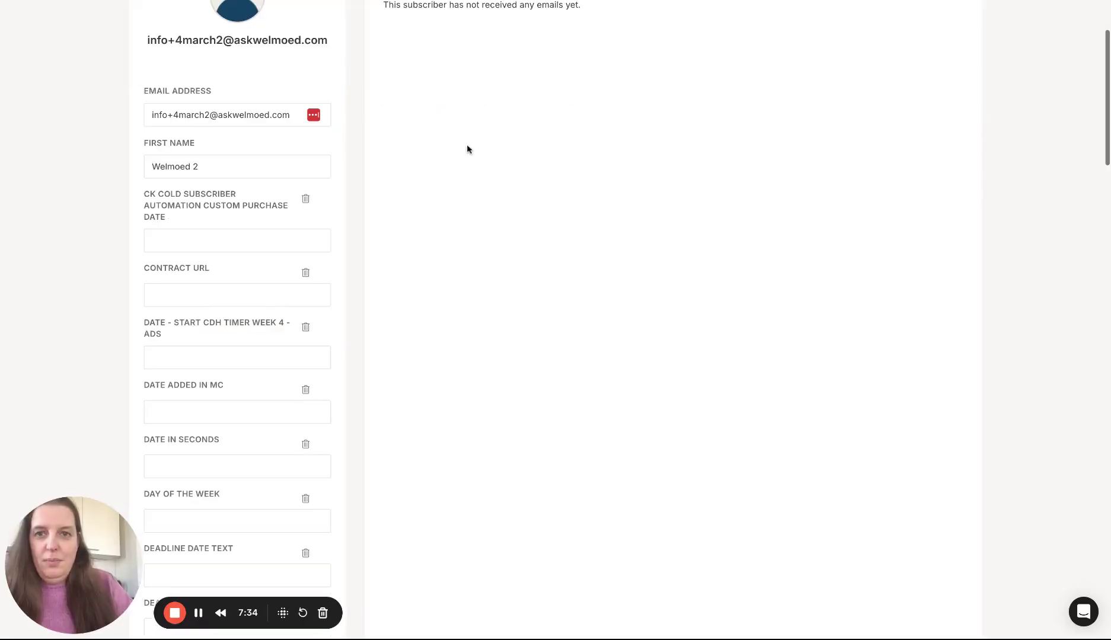
scroll(491, 181, "up", 1)
scroll(491, 181, "up", 2)
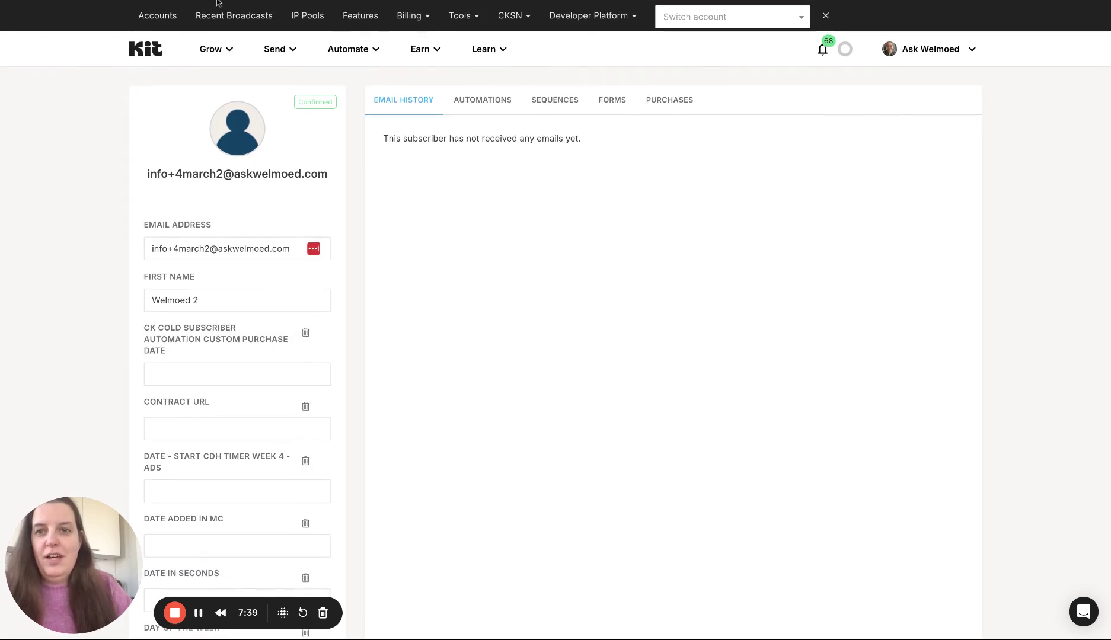
Step: Open Example Sequence 1 from the automation, view its email reports, and return to the automation
key("alt+Left")
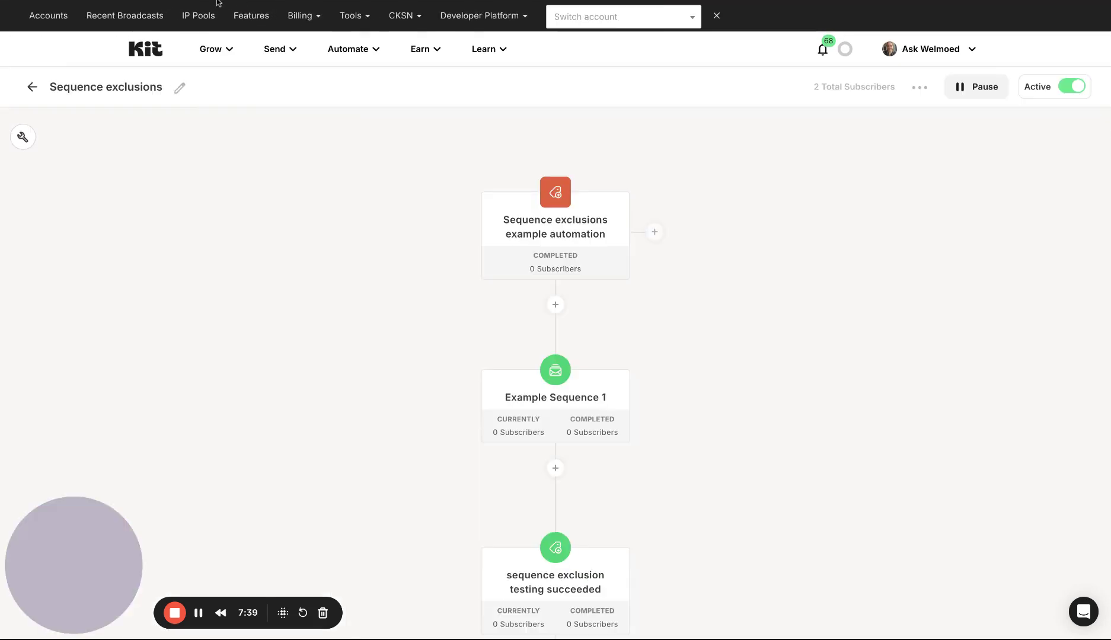
left_click(531, 399)
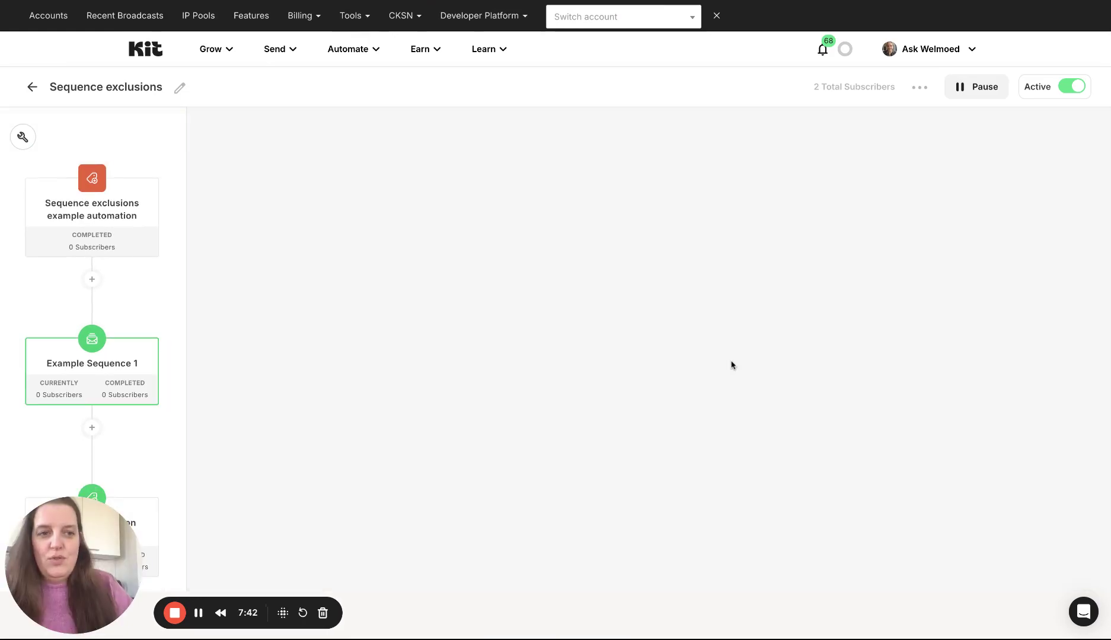
left_click(976, 129)
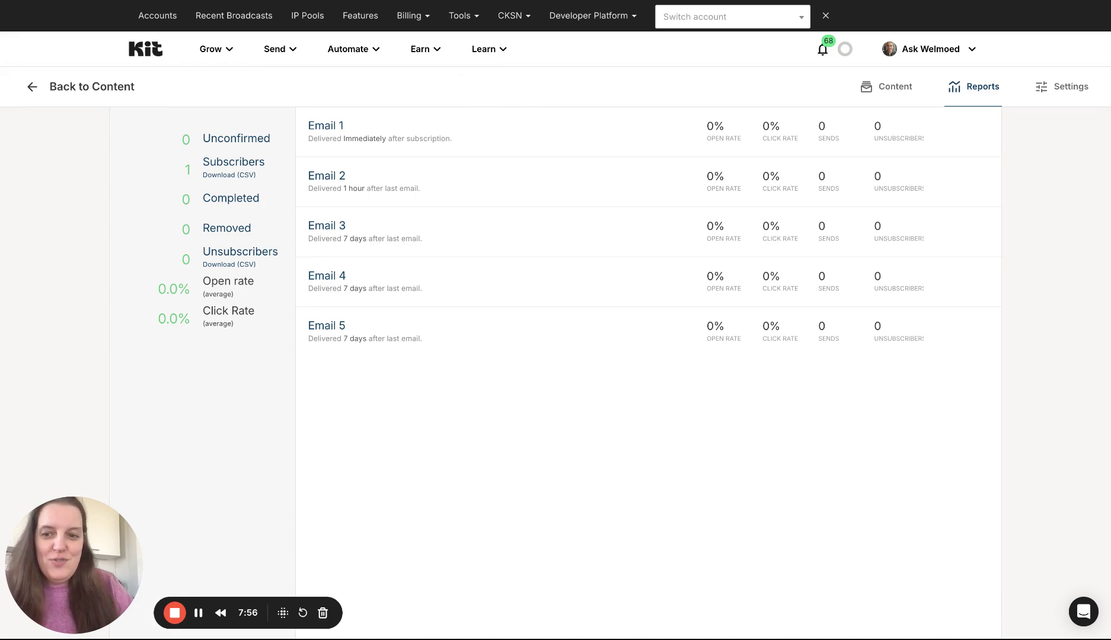
left_click(426, 0)
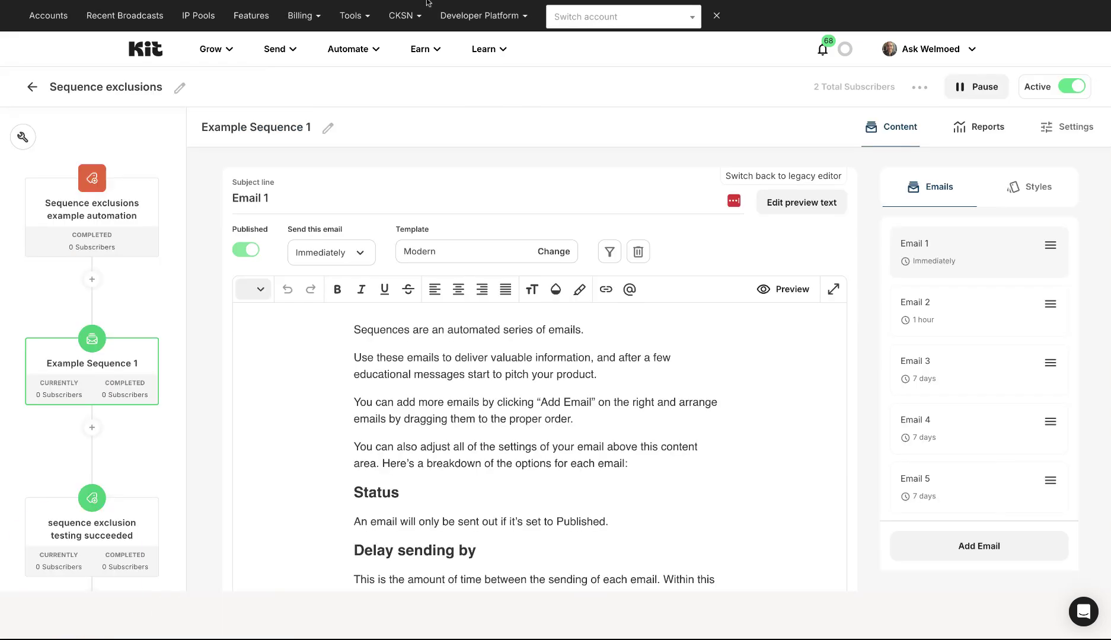
left_click(171, 137)
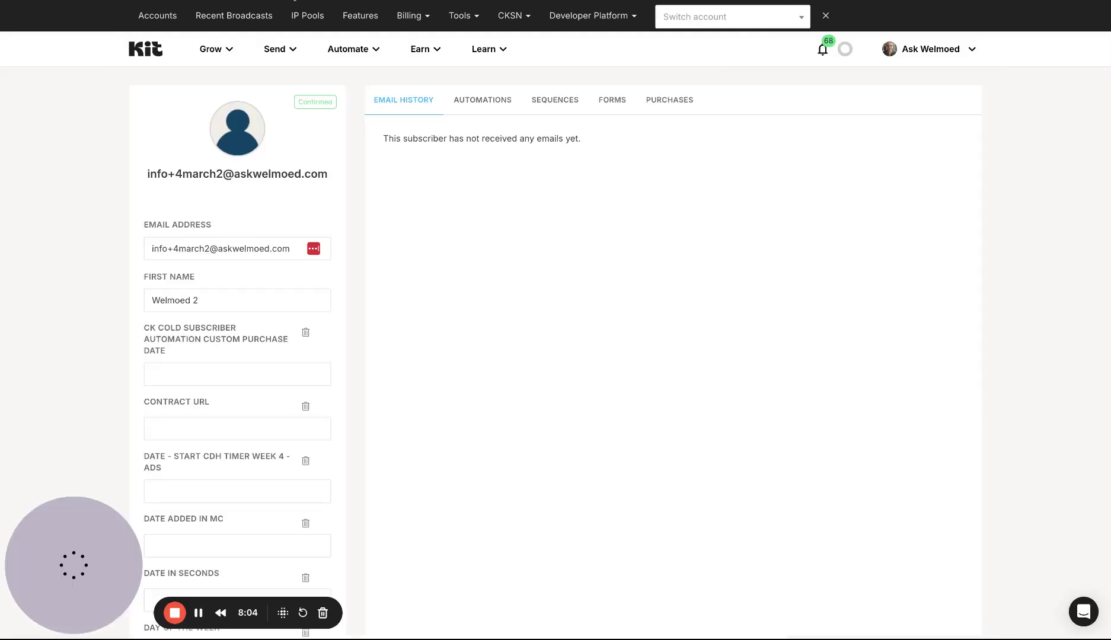
Step: Recheck the second test subscriber's email history and the list of subscribers currently in Example Sequence 1
scroll(506, 101, "down", 3)
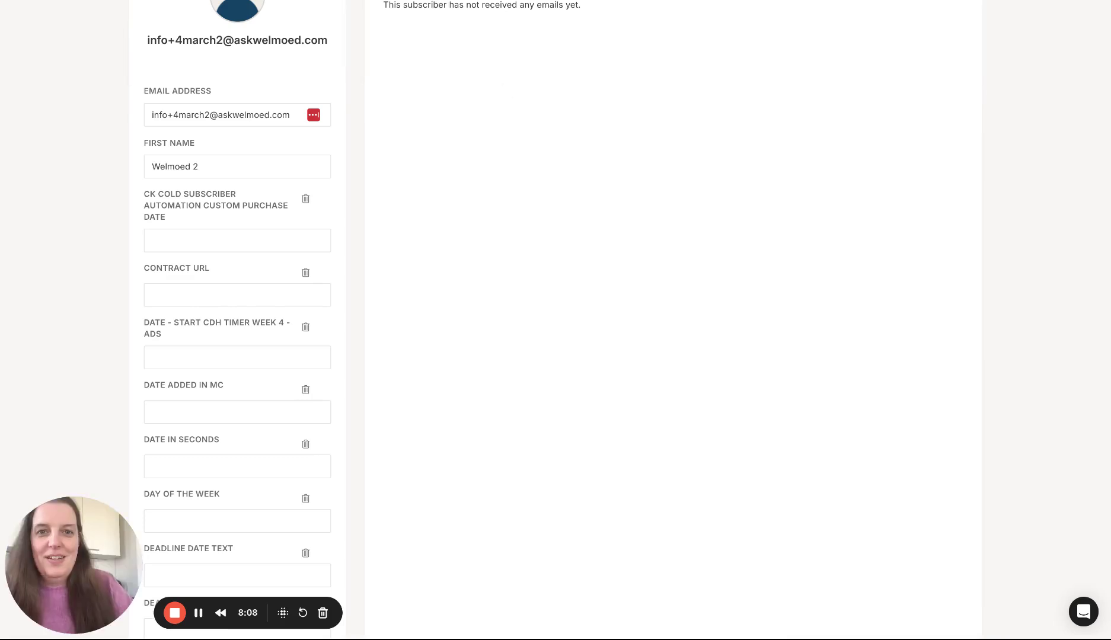
scroll(493, 60, "up", 3)
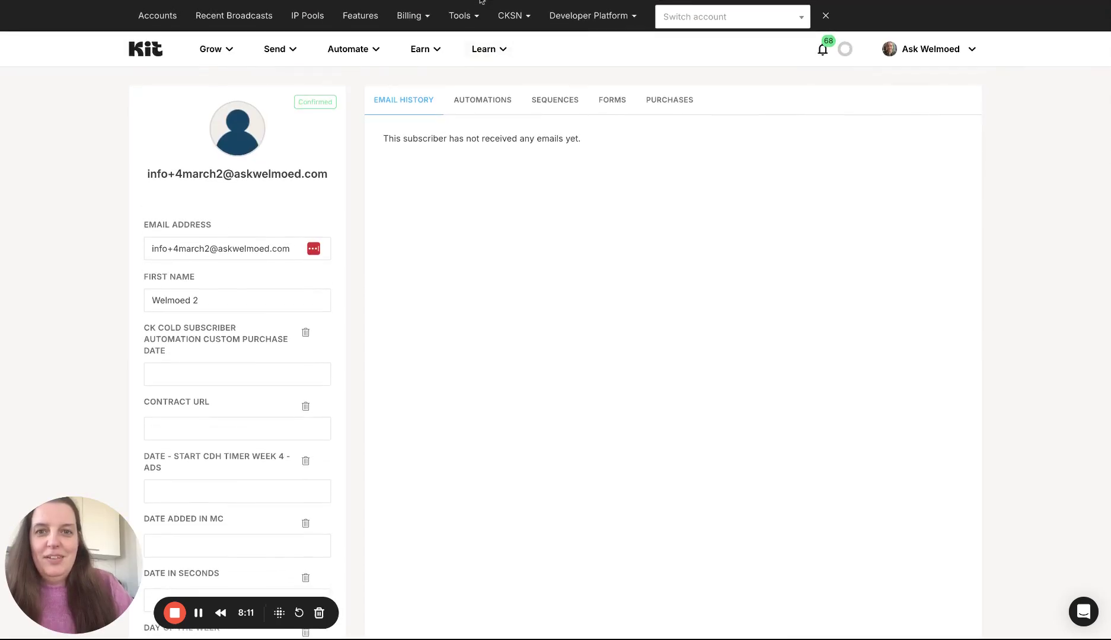
scroll(481, 1, "down", 3)
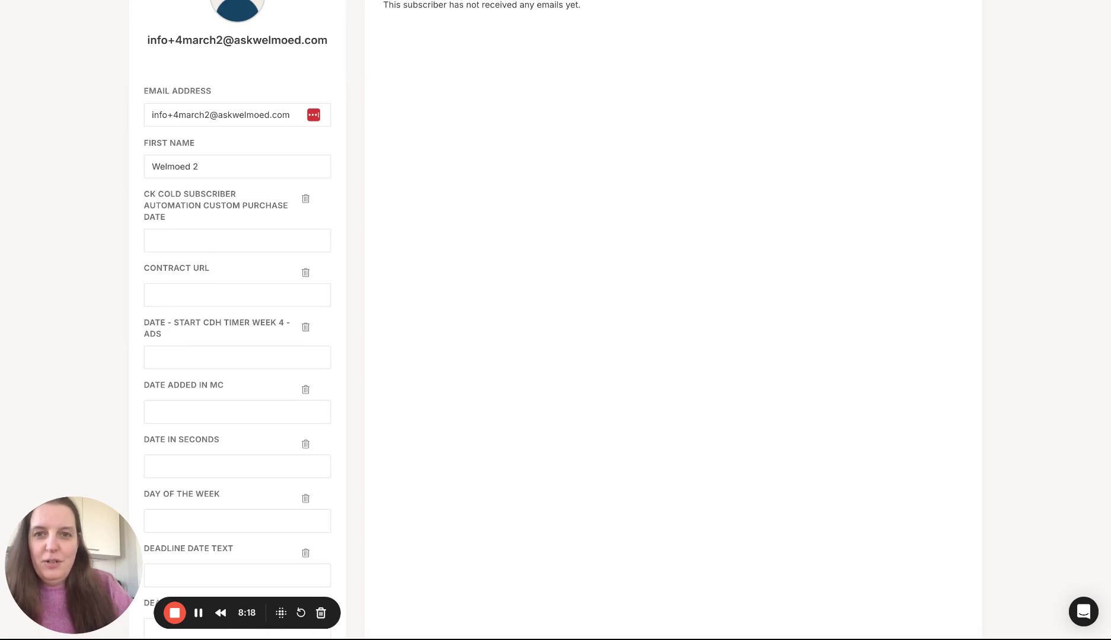
scroll(416, 58, "up", 3)
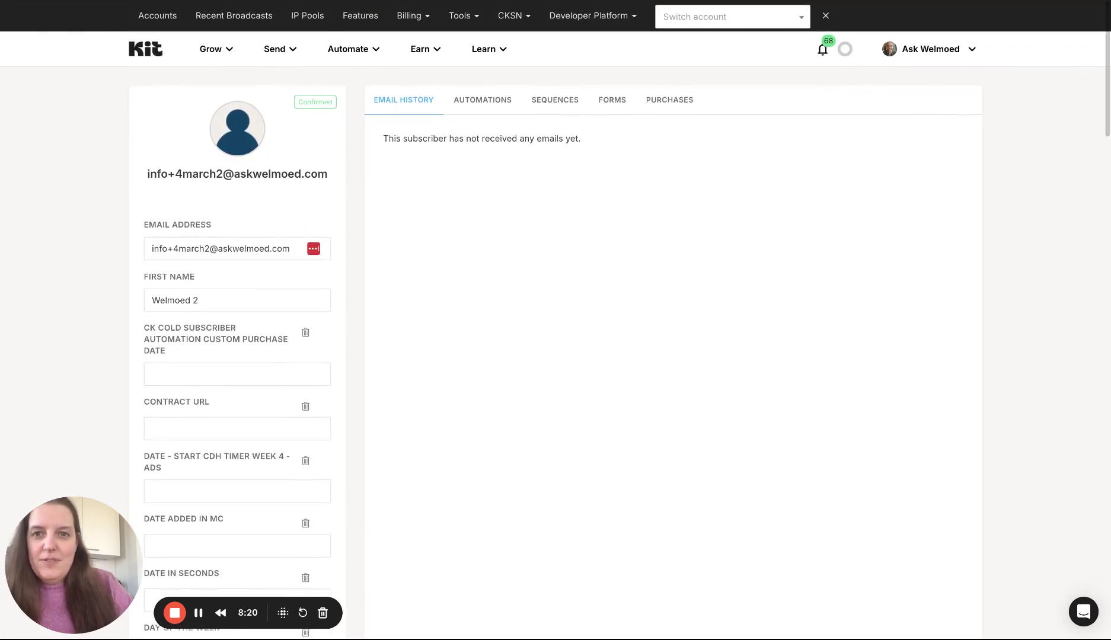
key("ctrl+shift+Tab")
key("ctrl+Tab")
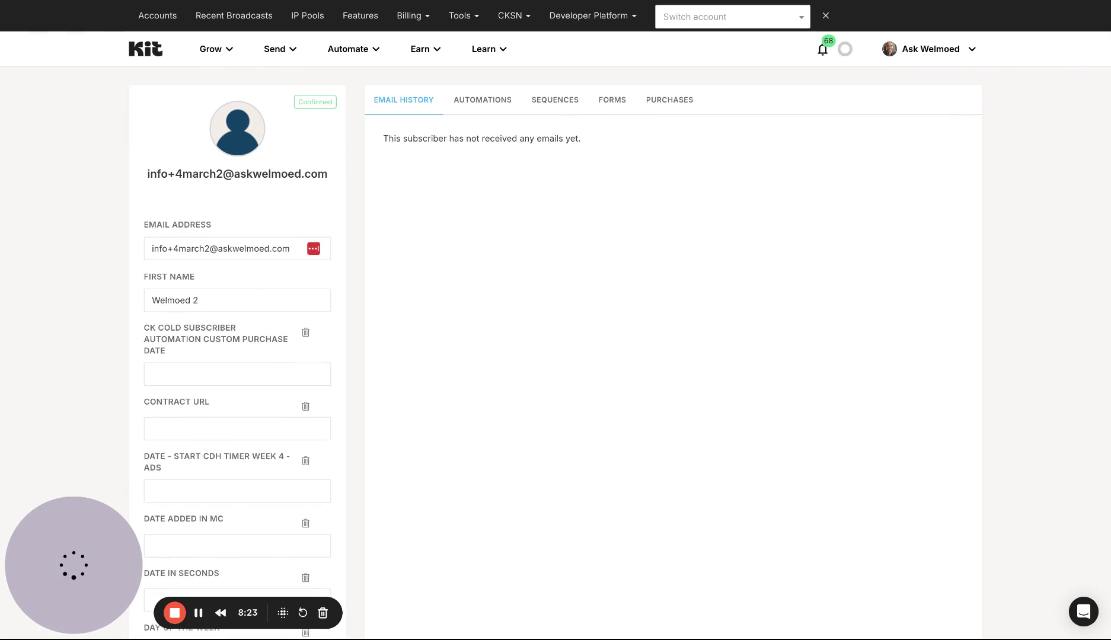
scroll(540, 205, "down", 2)
scroll(540, 204, "up", 2)
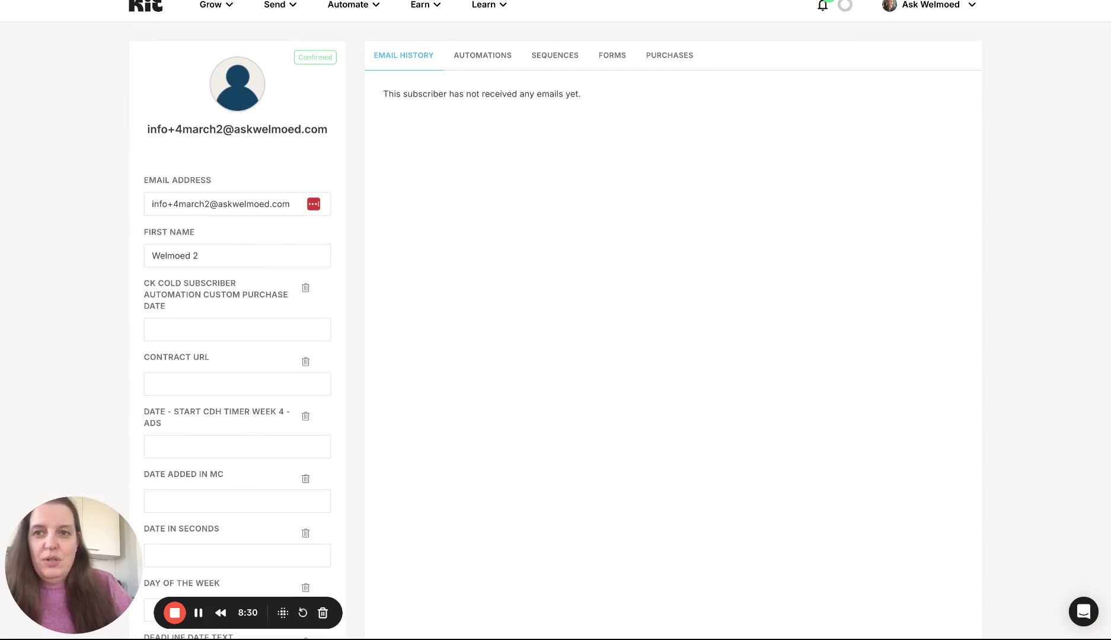
key("ctrl+Tab")
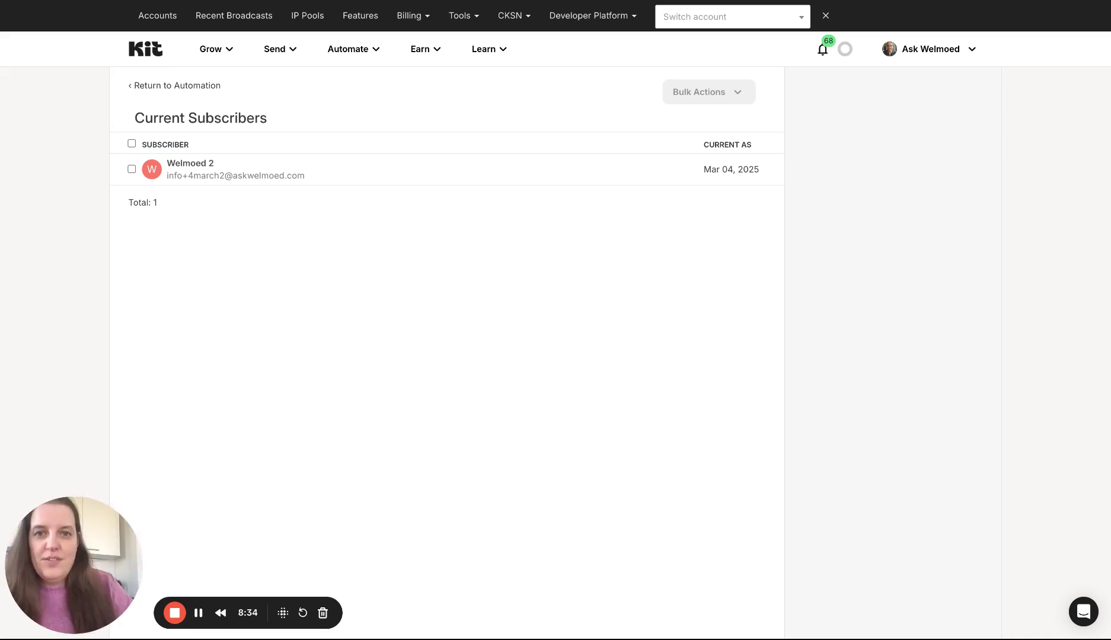
key("ctrl+Tab")
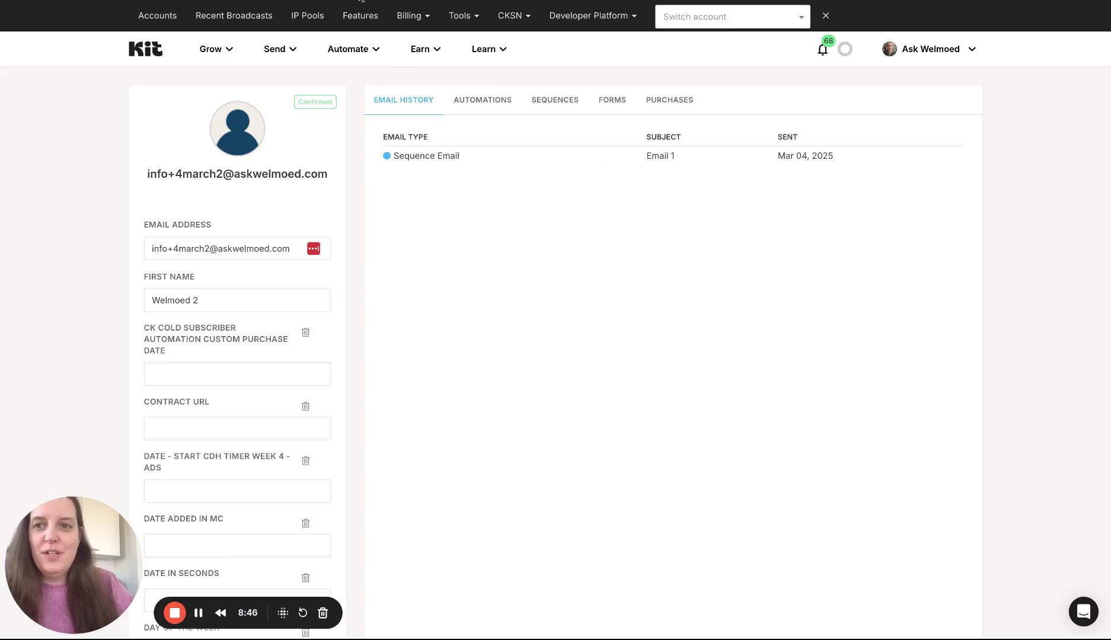
Step: Close Example Sequence 1 in the automation and compare the full flow with the second test subscriber's email history
left_click(360, 0)
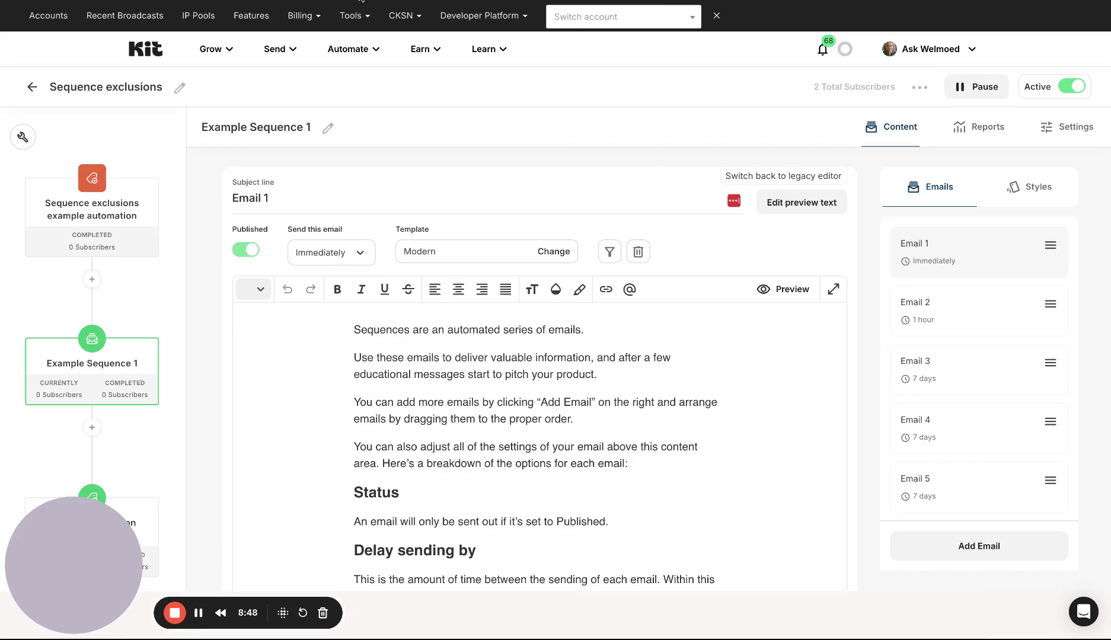
left_click(176, 271)
scroll(348, 396, "down", 2)
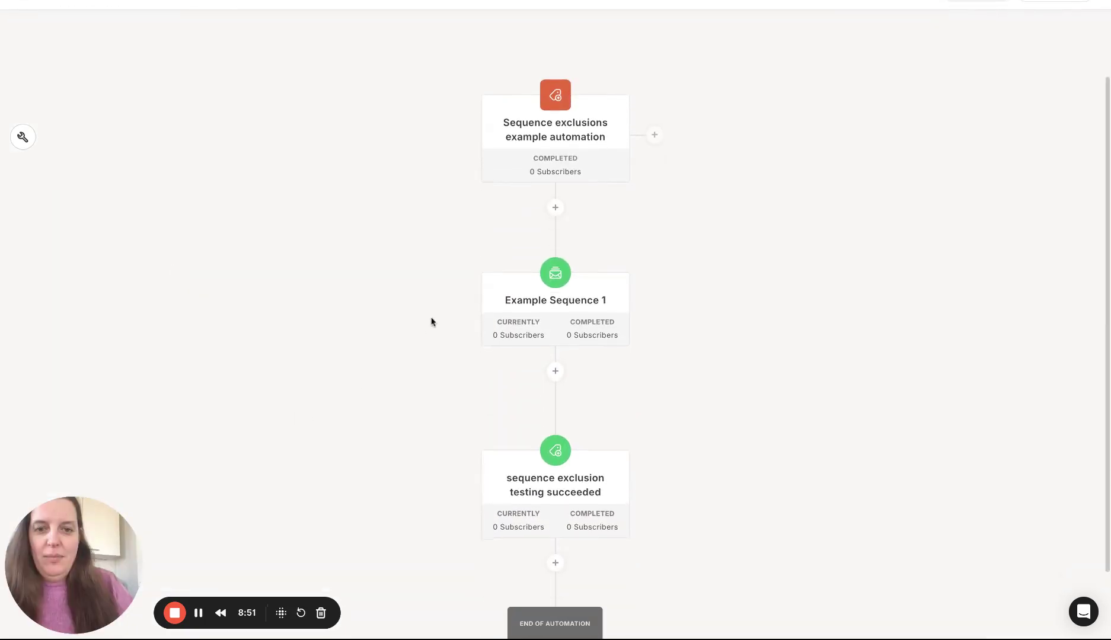
left_click(404, 0)
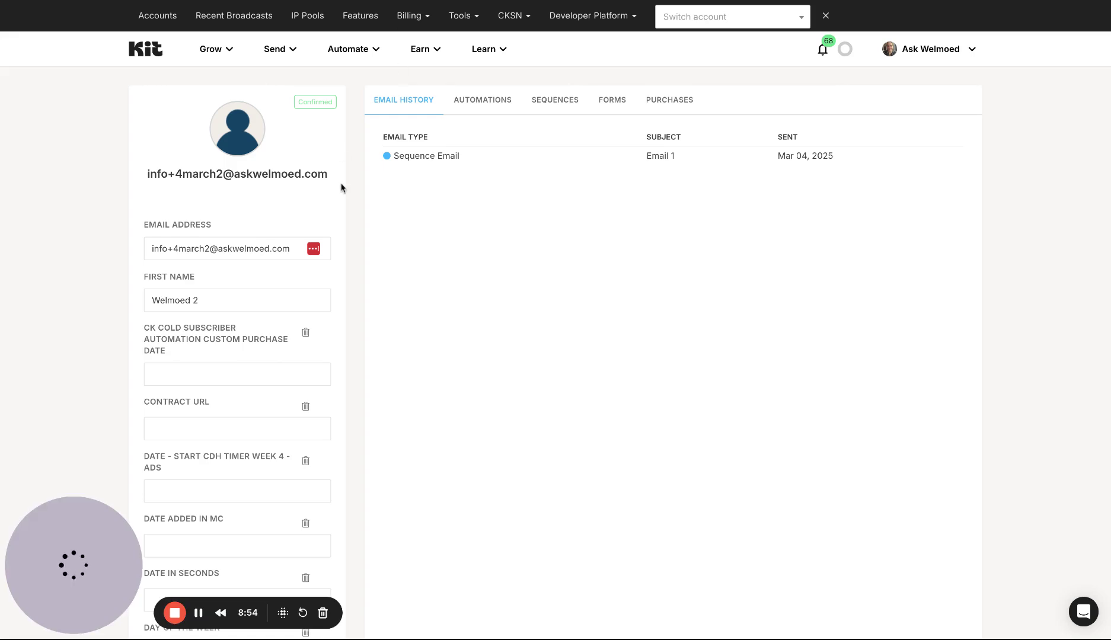
left_click(313, 1)
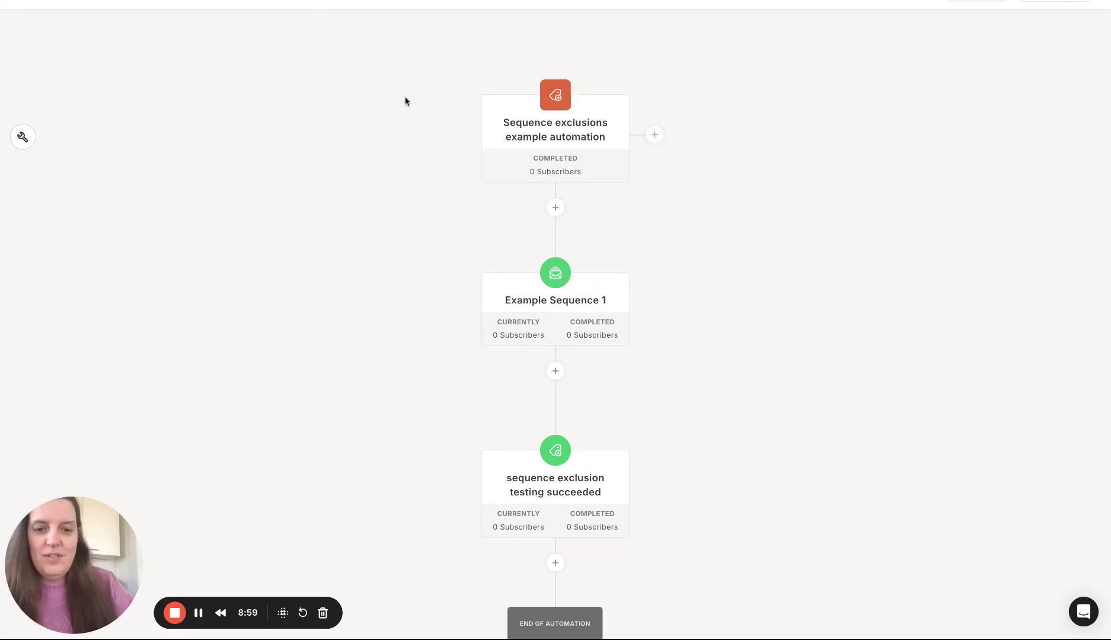
Step: Switch to the second test subscriber's profile and add the tag "No emails about topic A"
left_click(404, 2)
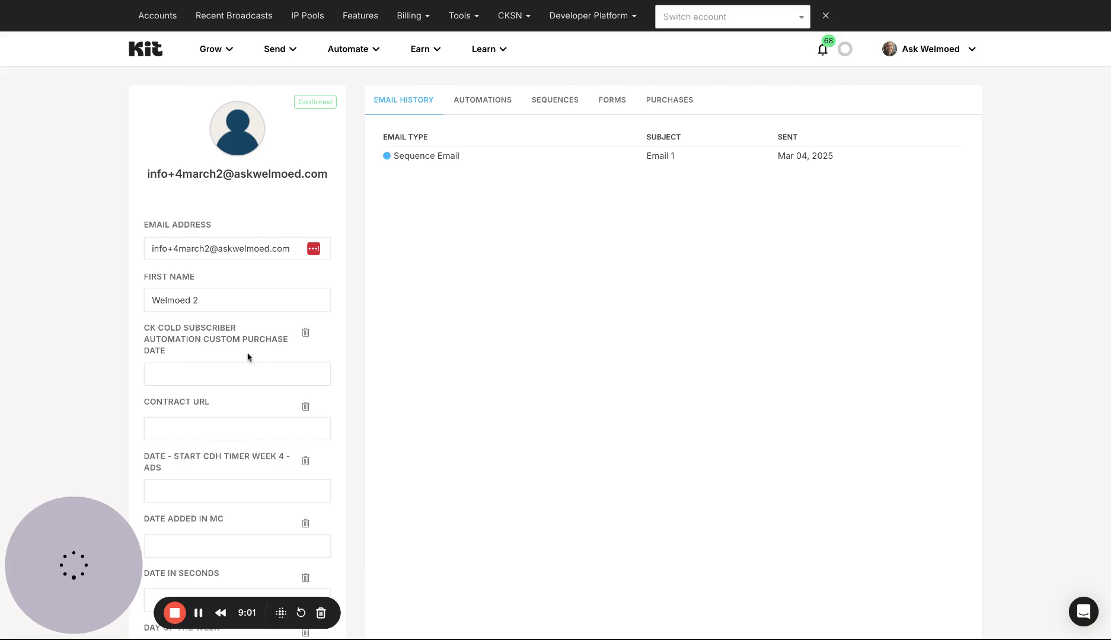
scroll(248, 355, "down", 20)
left_click(157, 450)
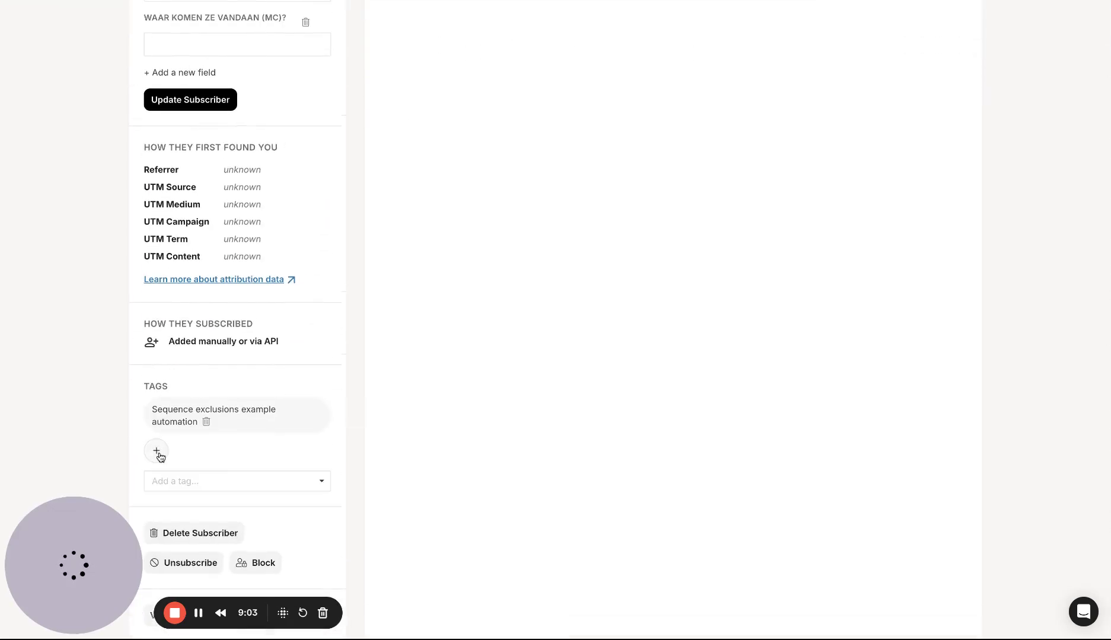
left_click(199, 482)
type("topic A")
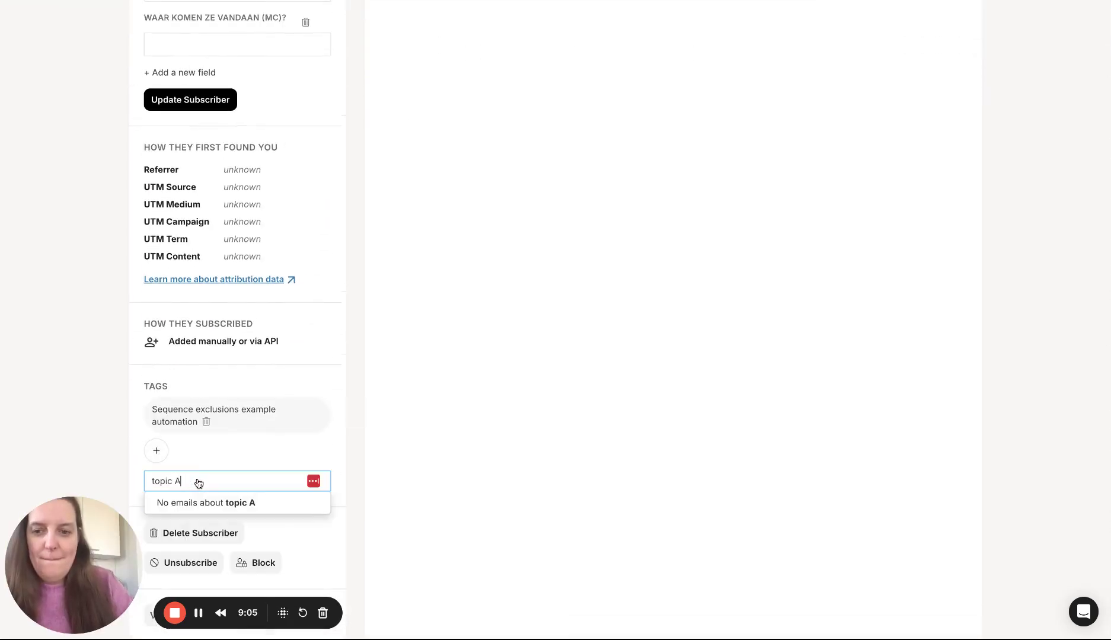
left_click(208, 502)
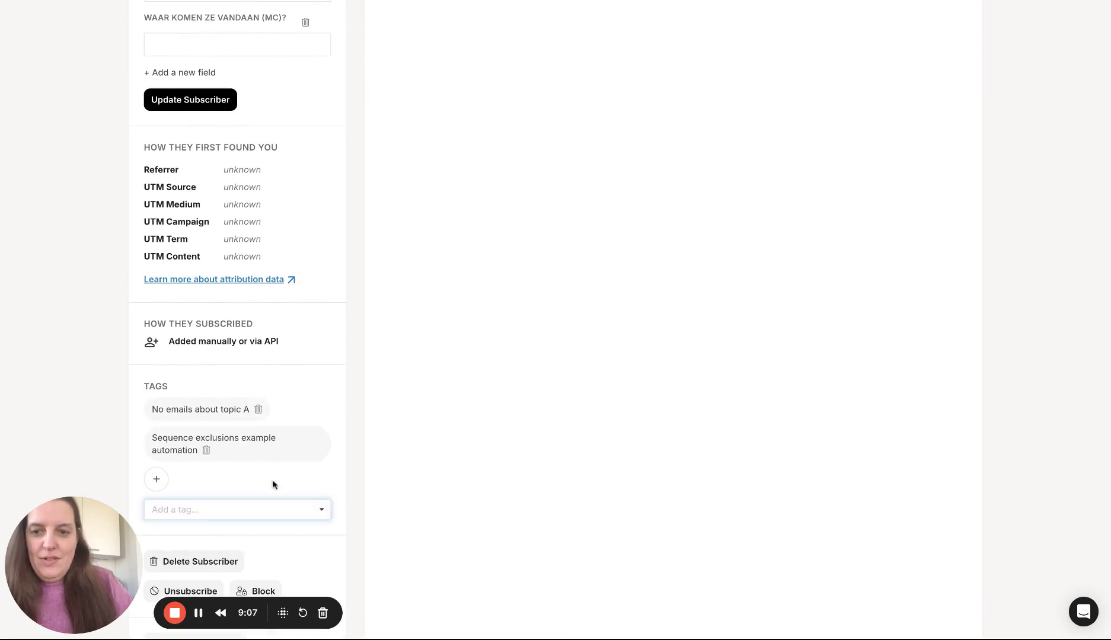
scroll(318, 460, "up", 20)
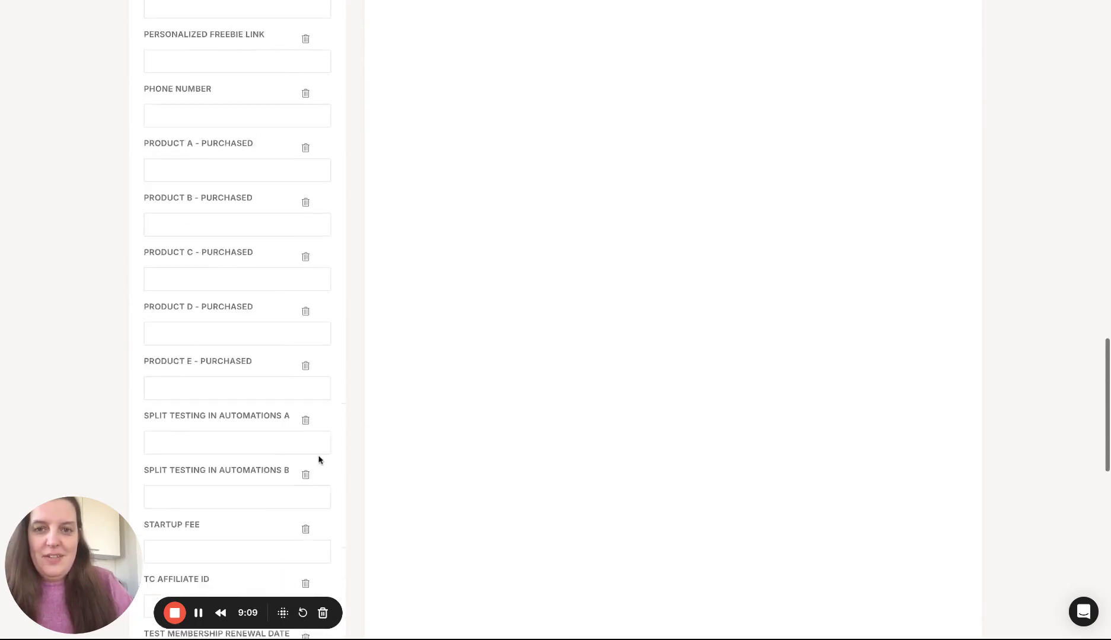
Step: Go back to the automation flow and list the subscribers who completed the "sequence exclusion testing succeeded" step
key("ctrl+Tab")
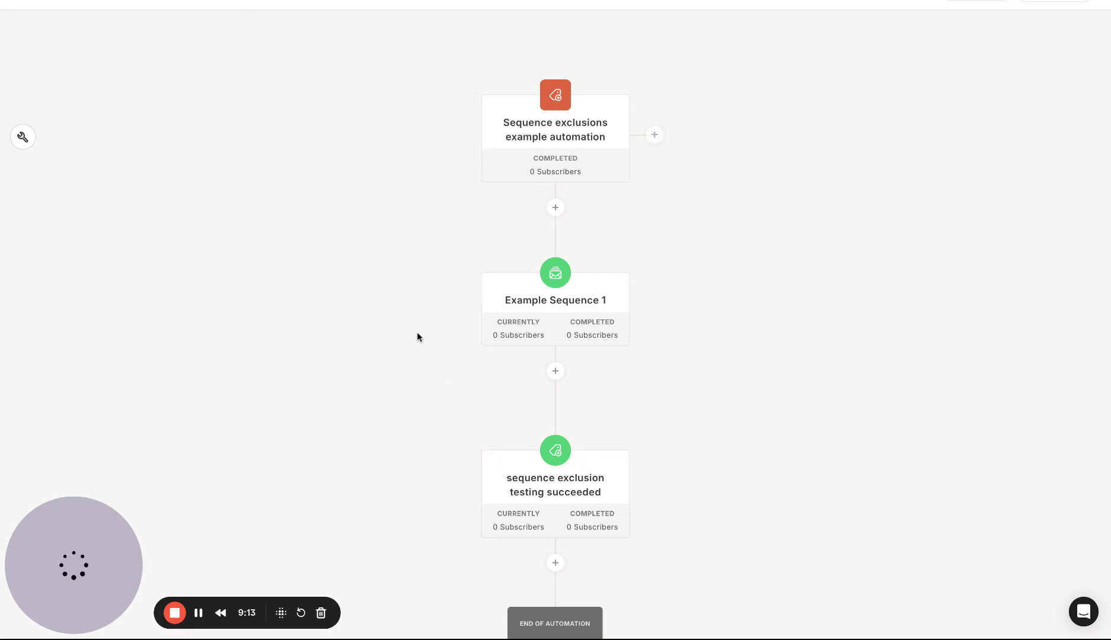
scroll(417, 336, "down", 1)
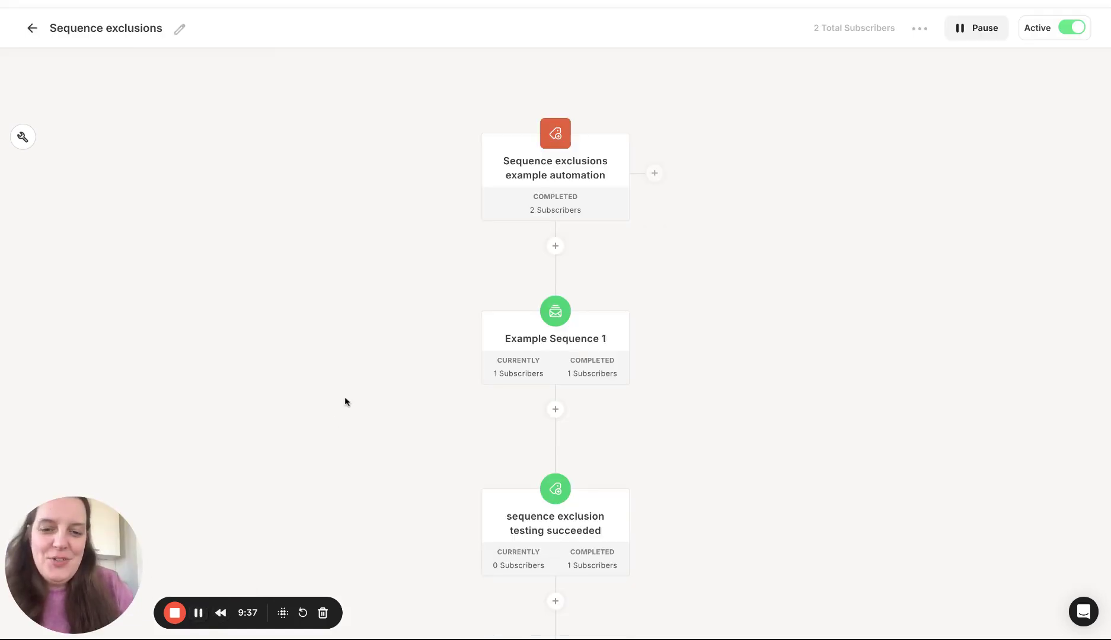
scroll(345, 402, "down", 3)
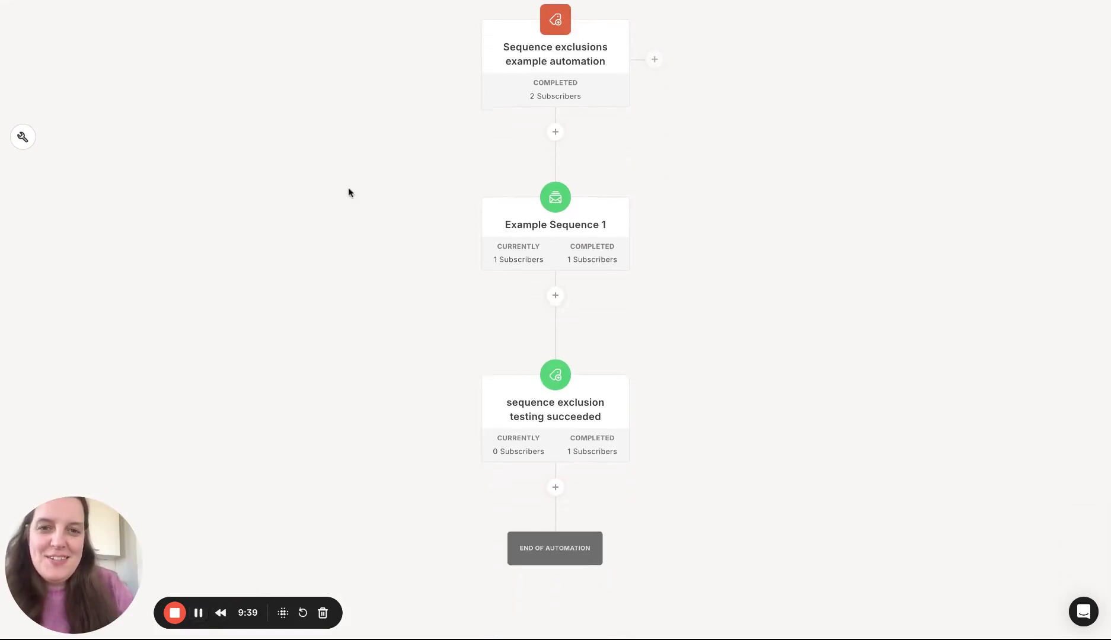
left_click(592, 454)
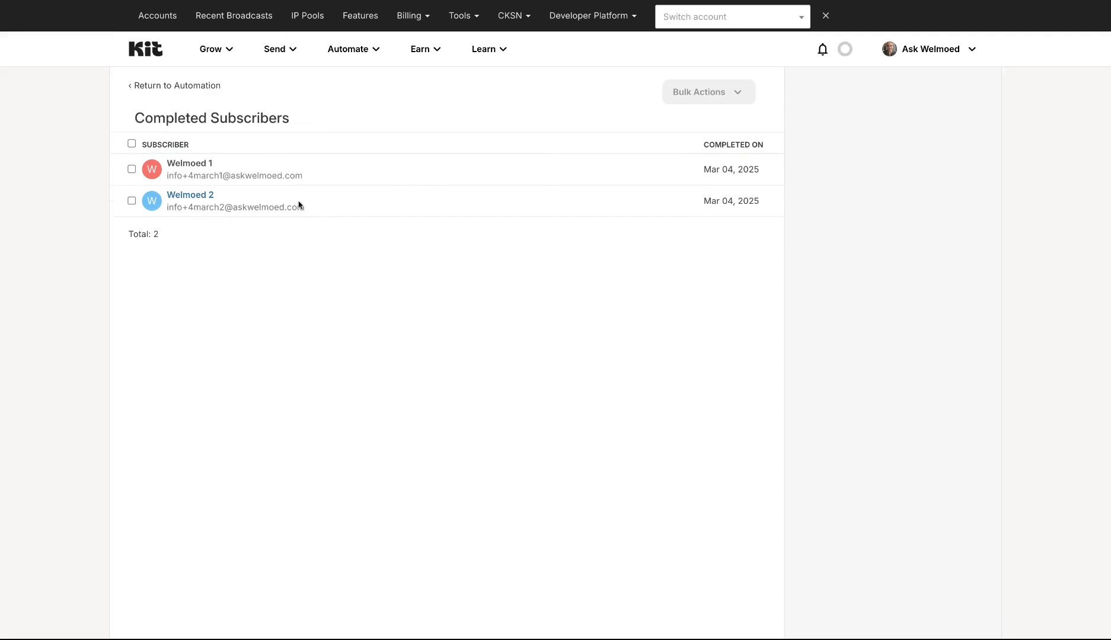
Step: Check the second test subscriber's email history and tags on their profile, and switch to Example Sequence 1's content
left_click(206, 202)
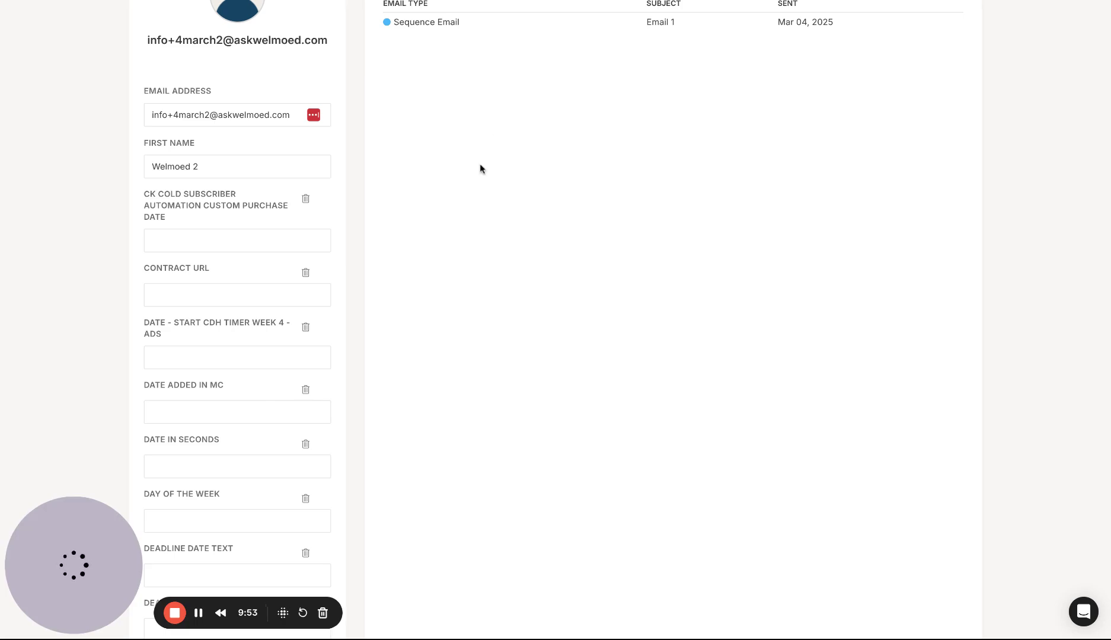
scroll(481, 168, "down", 20)
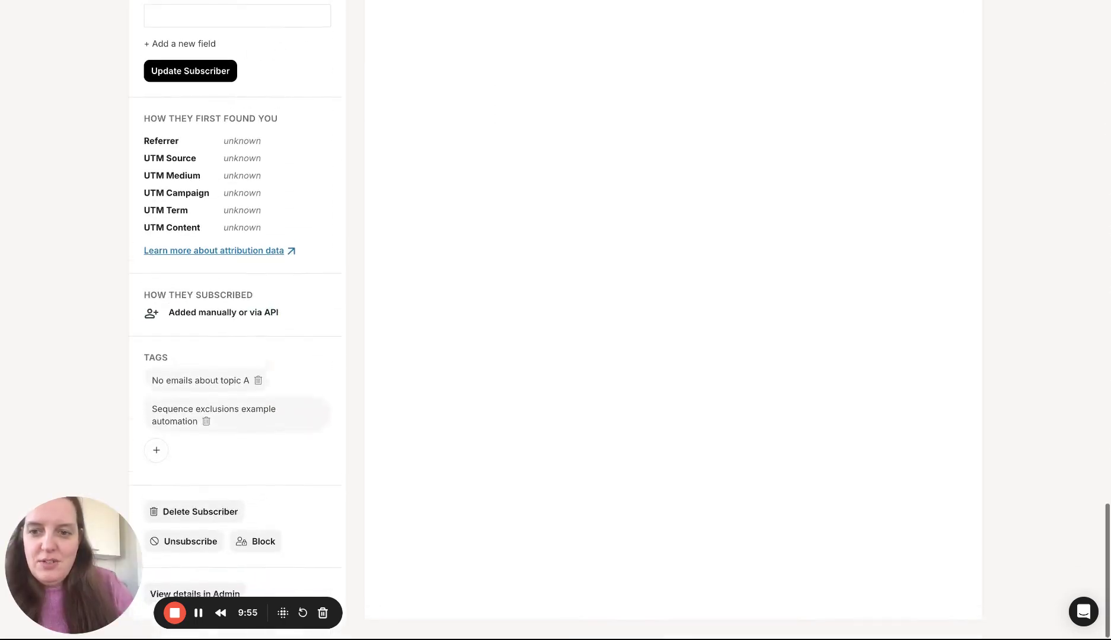
scroll(415, 178, "up", 20)
left_click(415, 28)
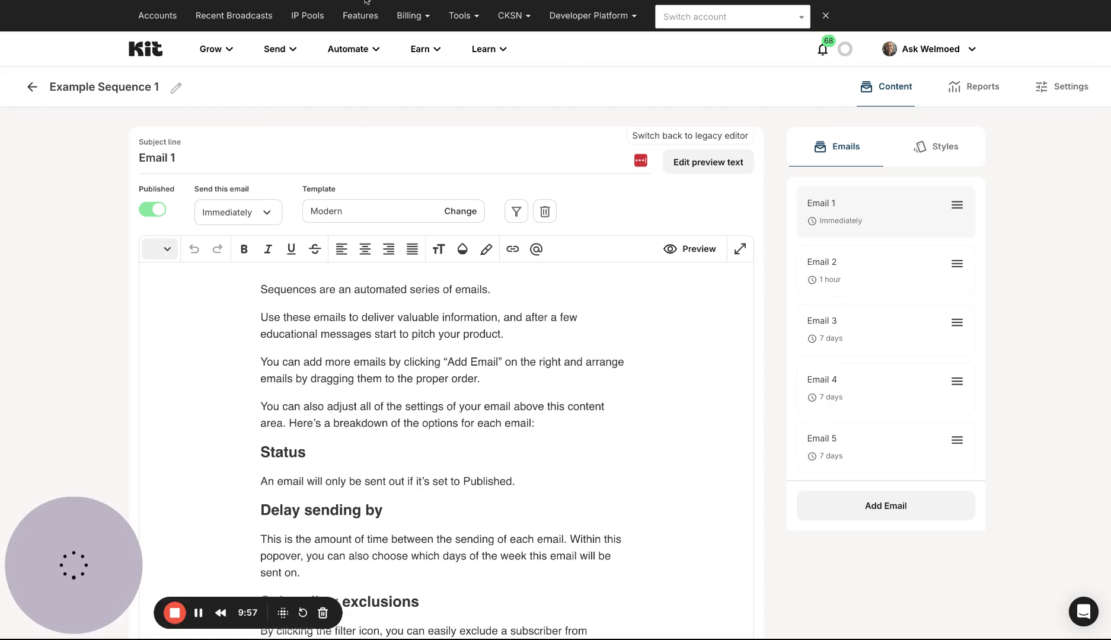
Step: Go back to the second test subscriber's profile and check when the tag "No emails about topic A" was added
left_click(366, 0)
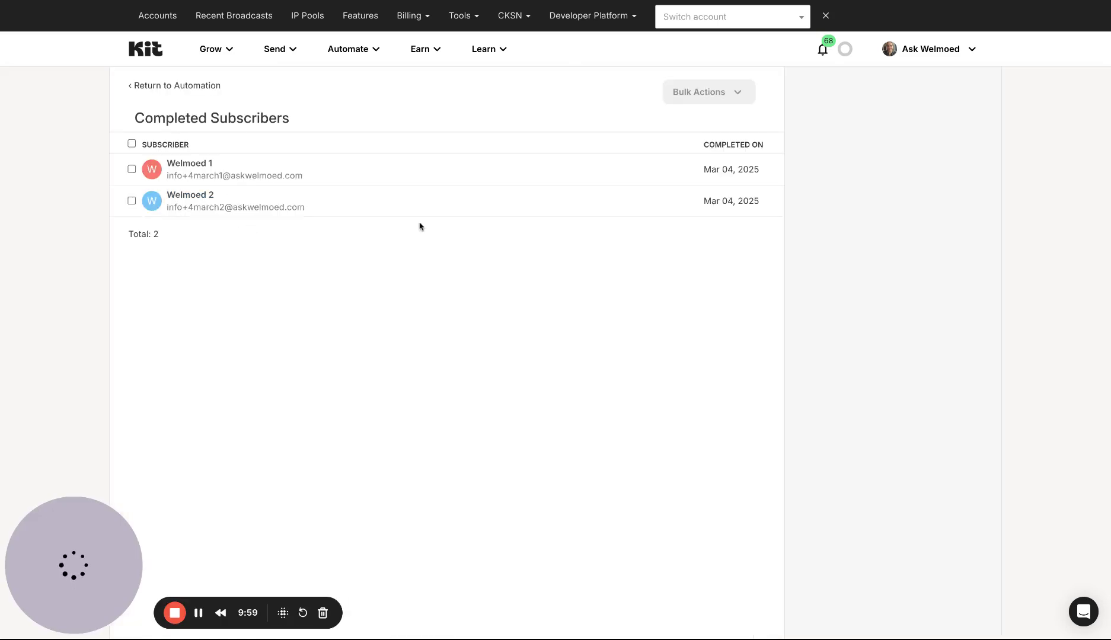
scroll(464, 316, "down", 15)
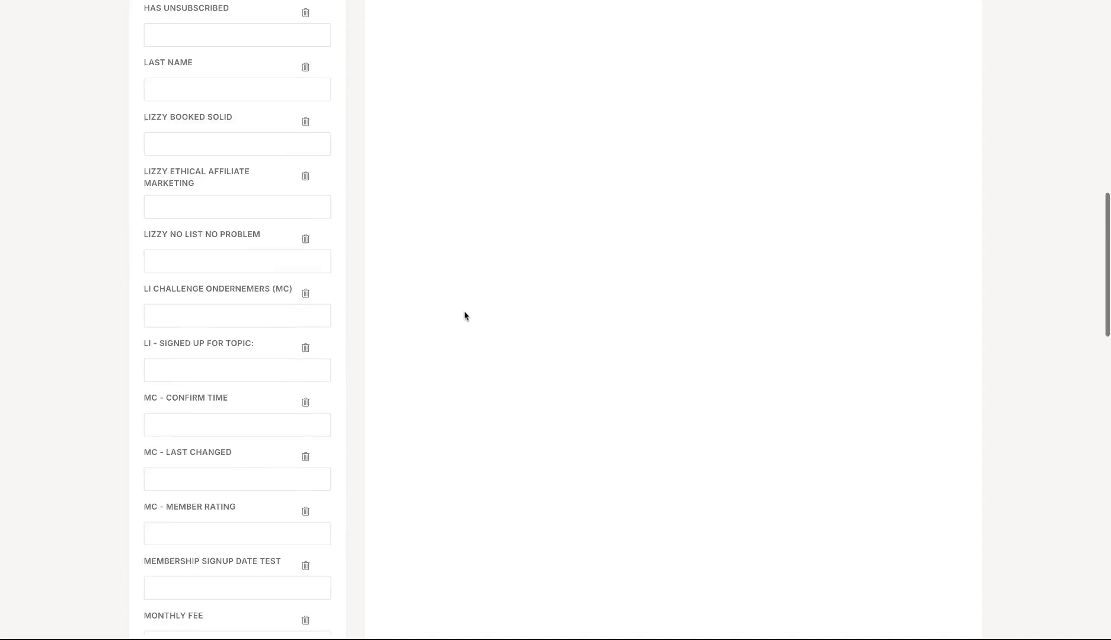
scroll(465, 316, "up", 15)
scroll(464, 316, "down", 20)
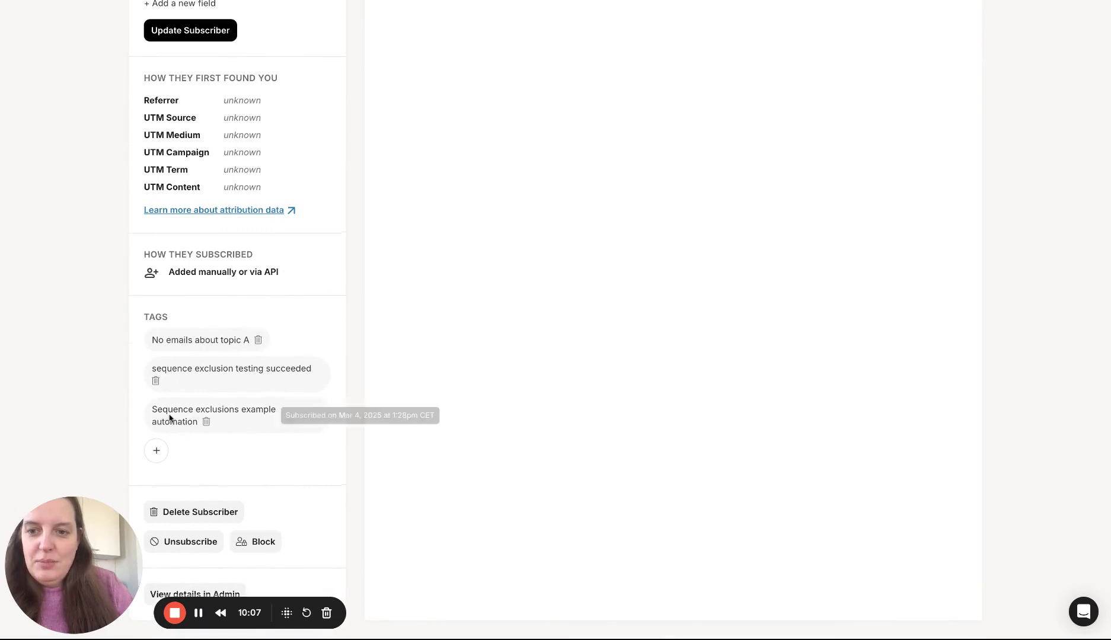
mouse_move(192, 337)
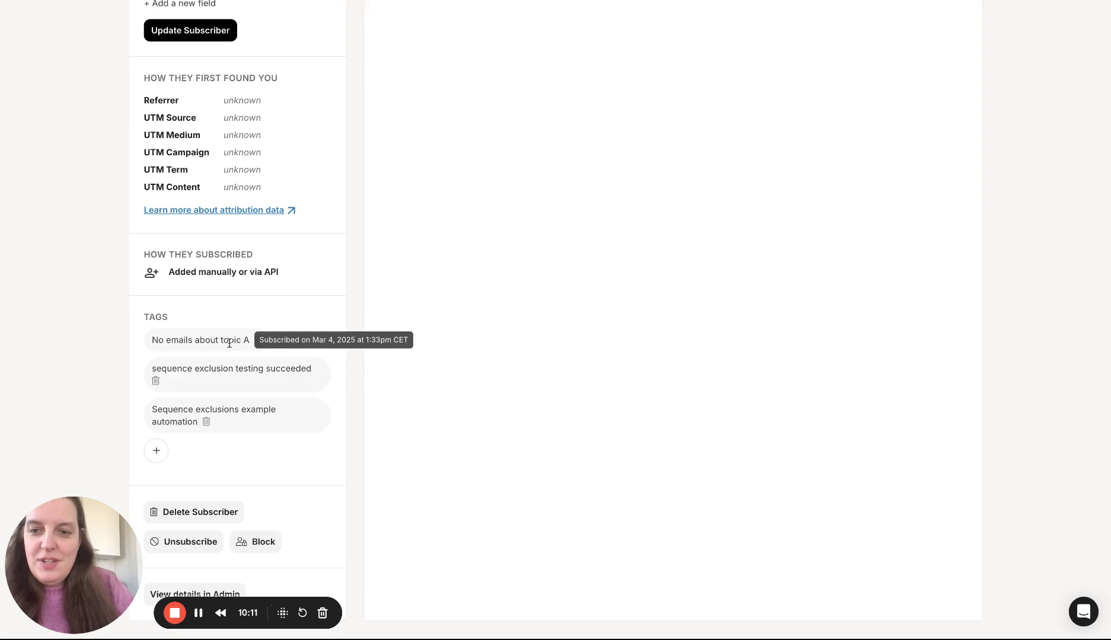
scroll(335, 335, "up", 15)
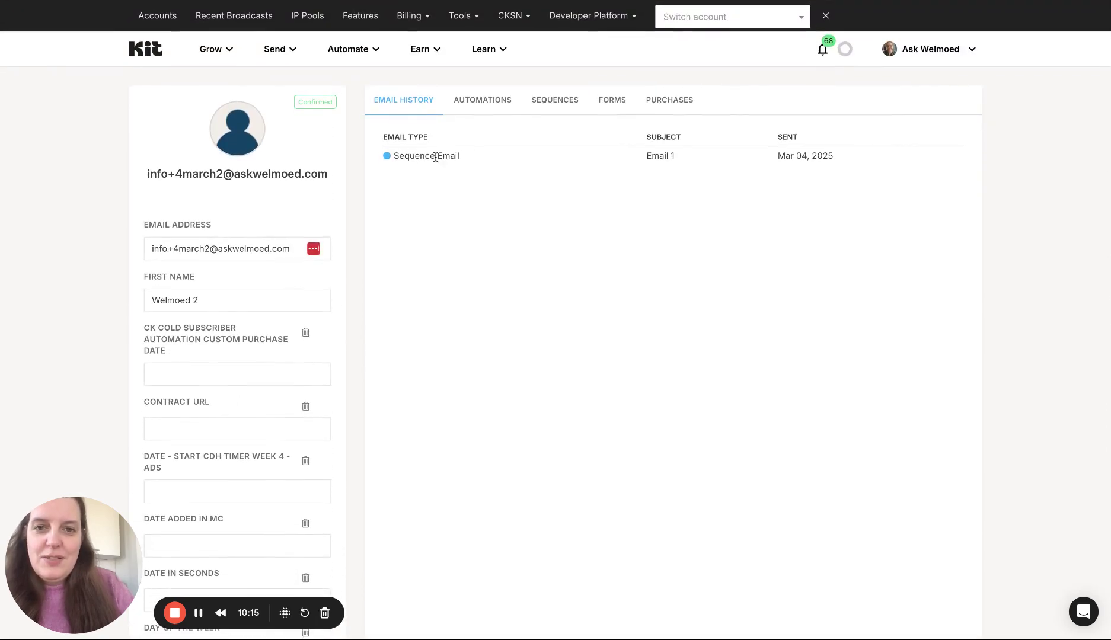
Step: Review the second test subscriber's automations and sequences, and return to Example Sequence 1's content
left_click(481, 99)
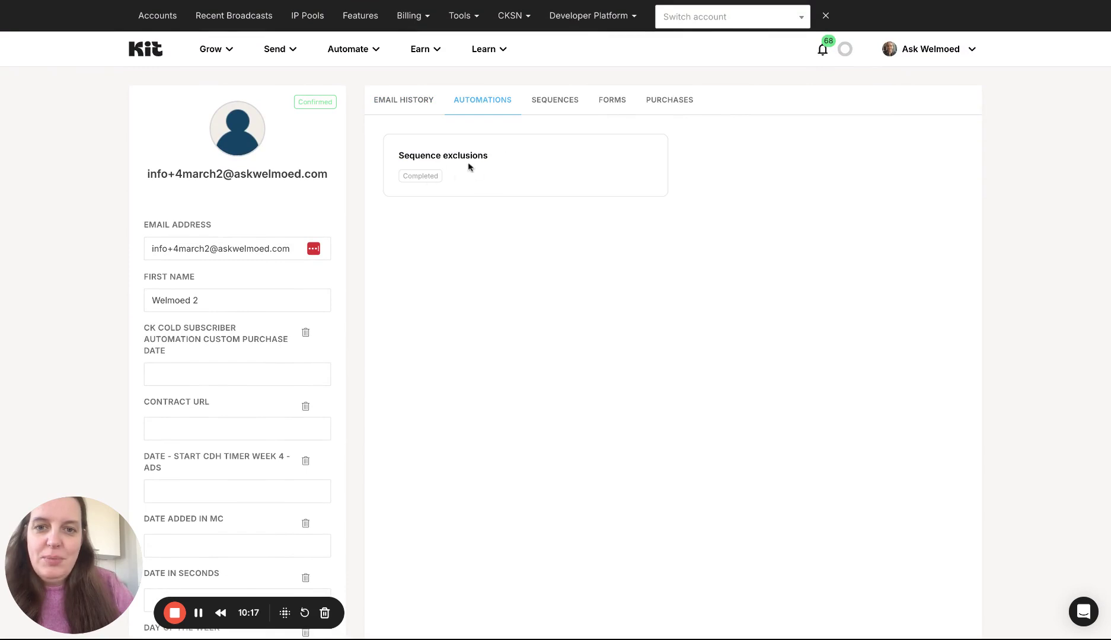
left_click(550, 100)
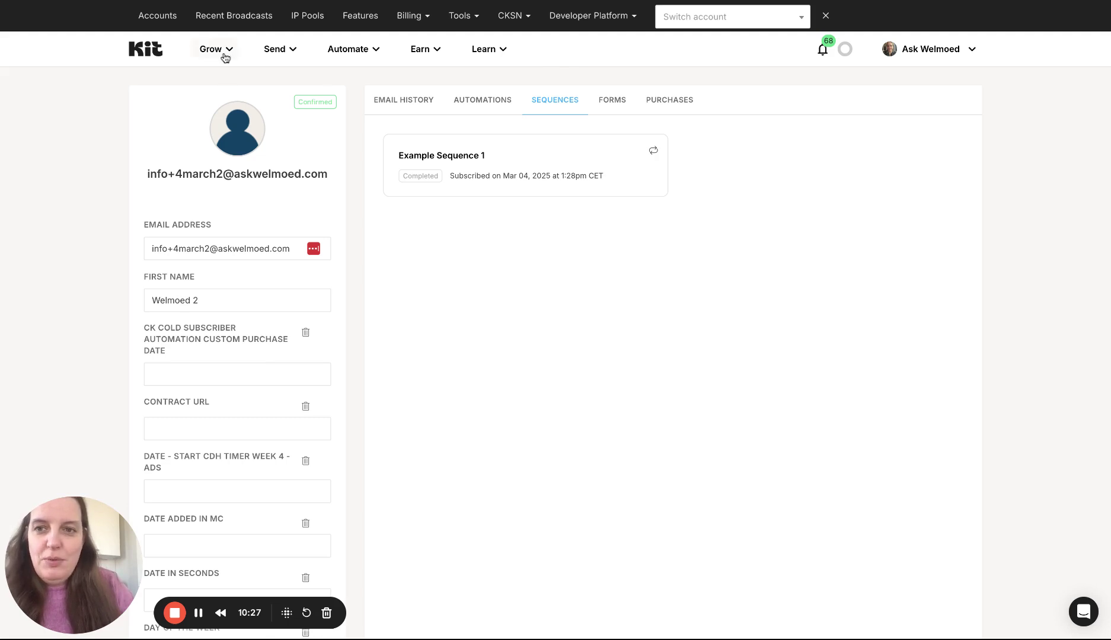
left_click(204, 0)
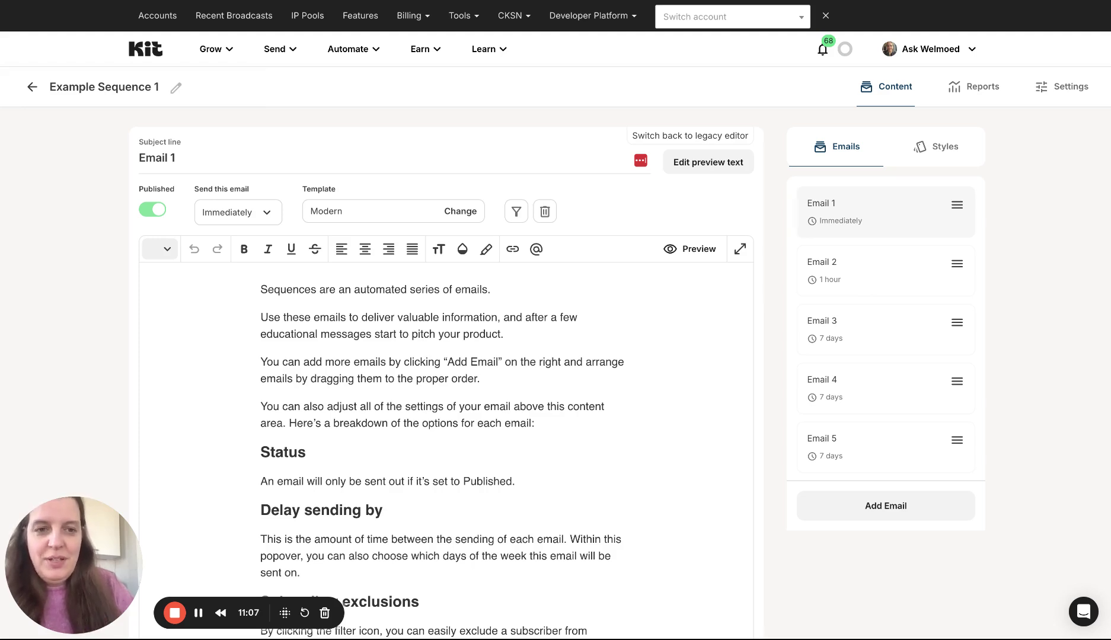
Step: Start a "Subscribed to" tags exclusion filter for Email 2 in the sequence, and cancel it without choosing a tag
left_click(868, 279)
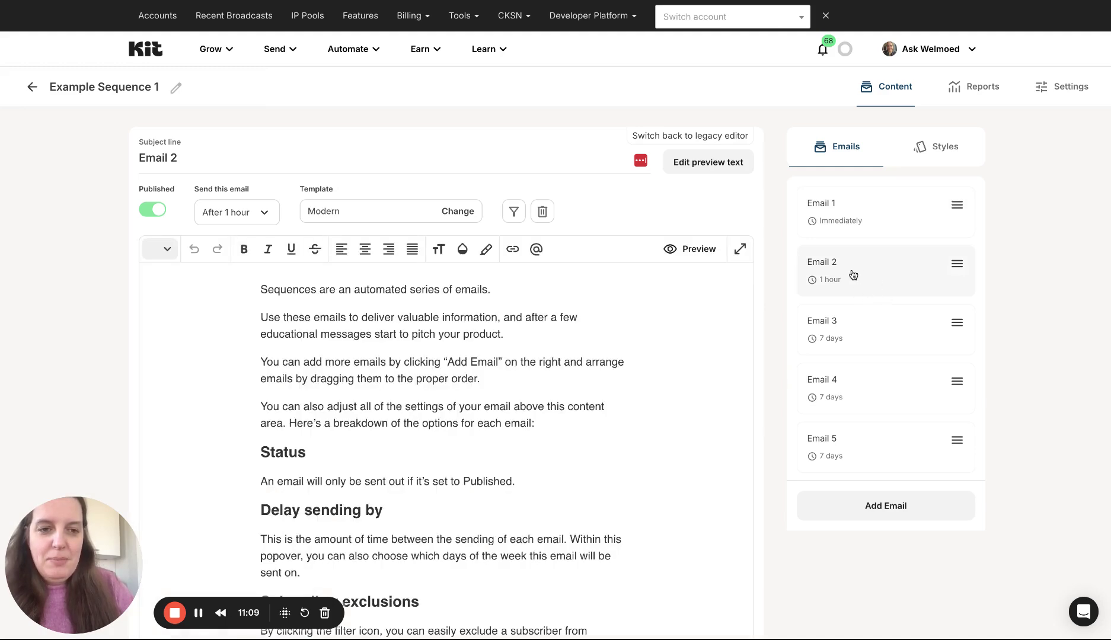
left_click(513, 211)
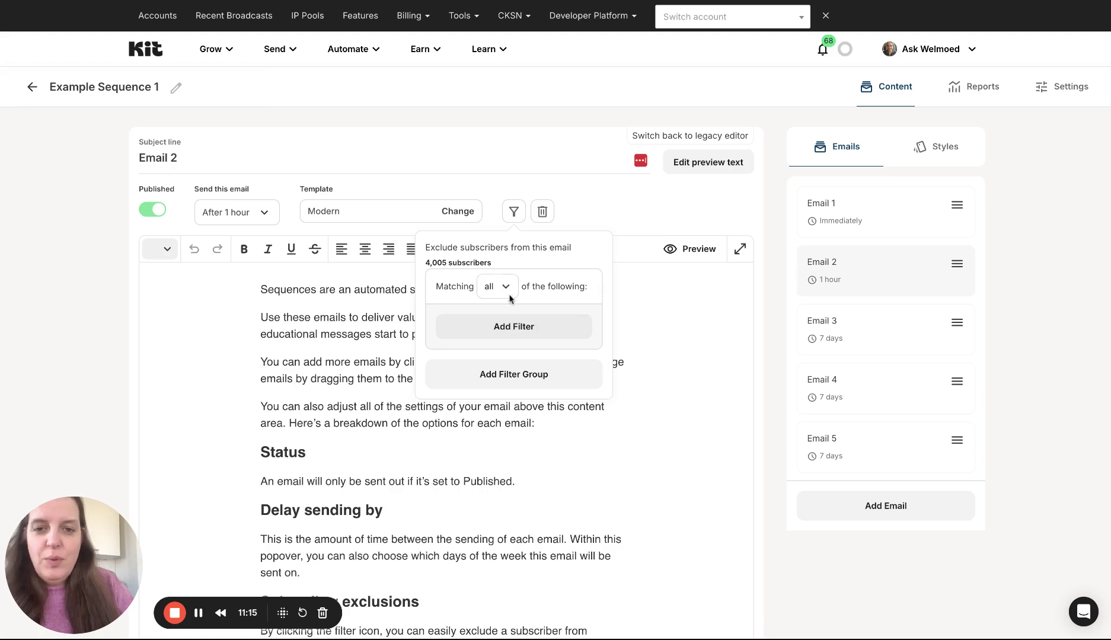
left_click(513, 323)
left_click(510, 341)
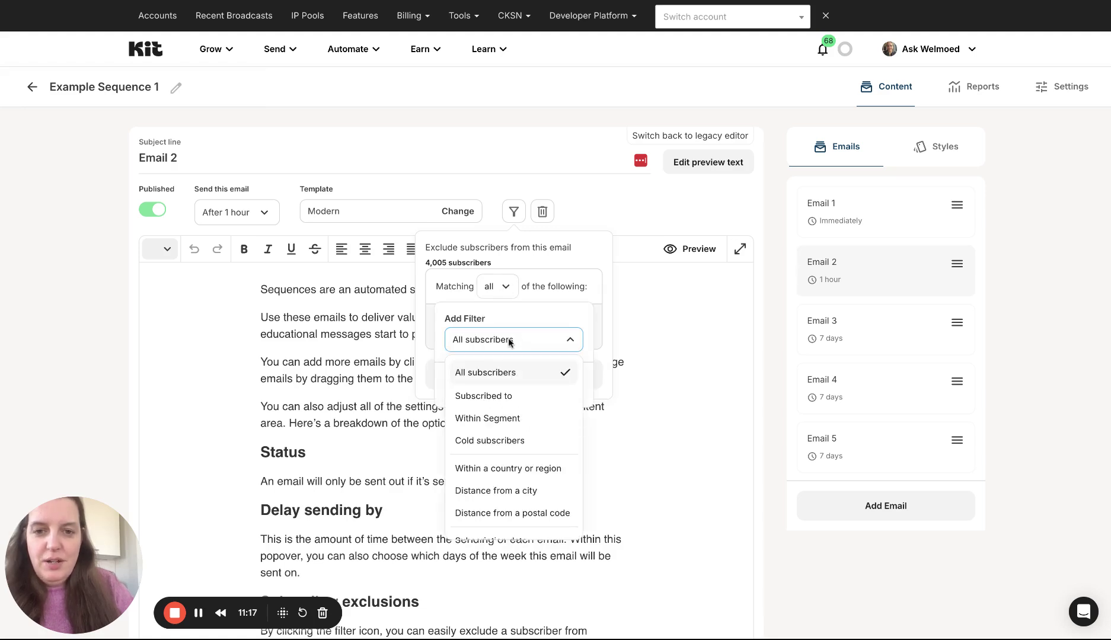
left_click(502, 392)
left_click(475, 374)
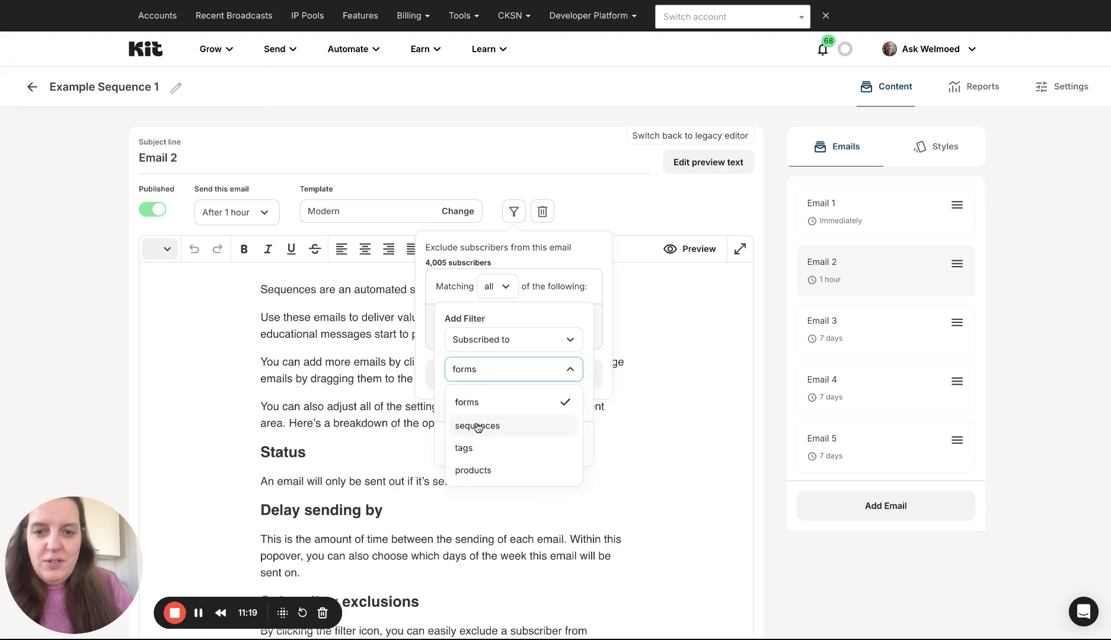
left_click(478, 448)
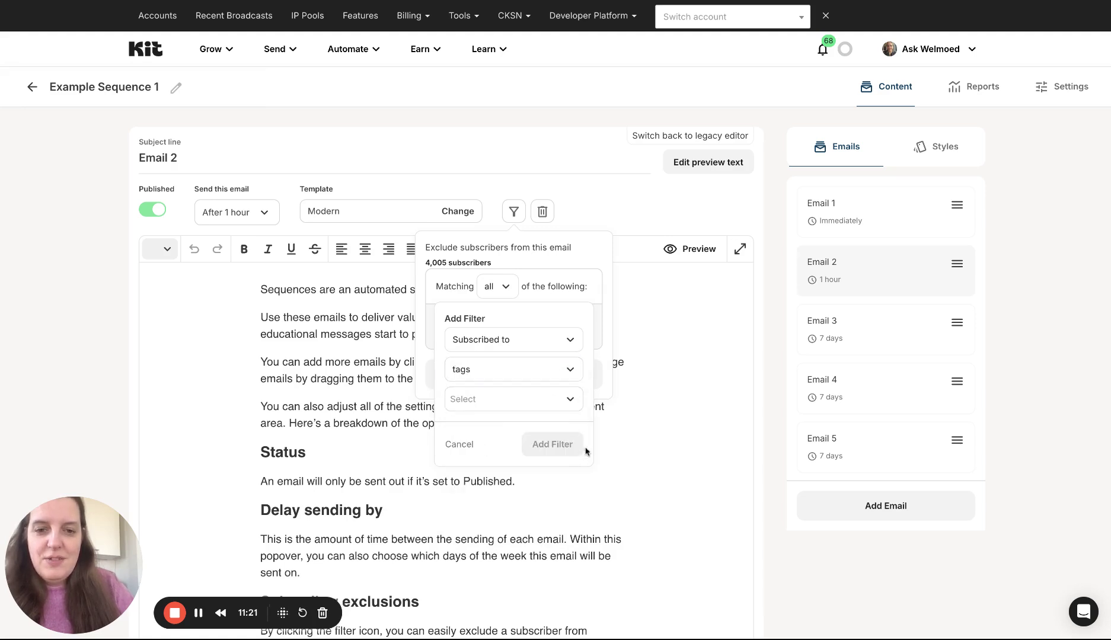
left_click(462, 446)
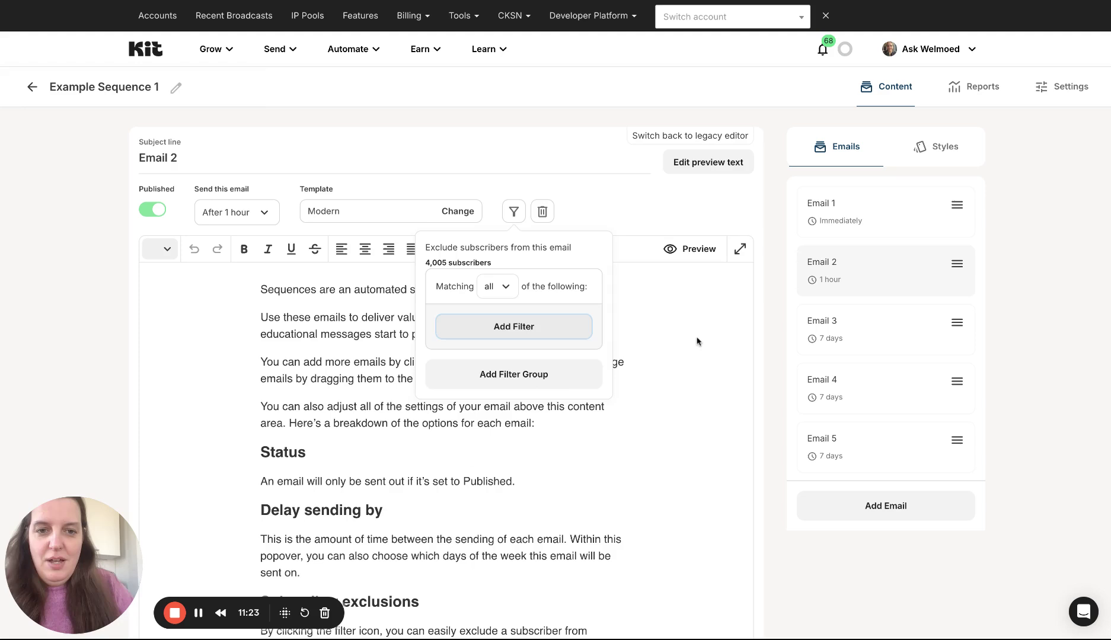
left_click(671, 331)
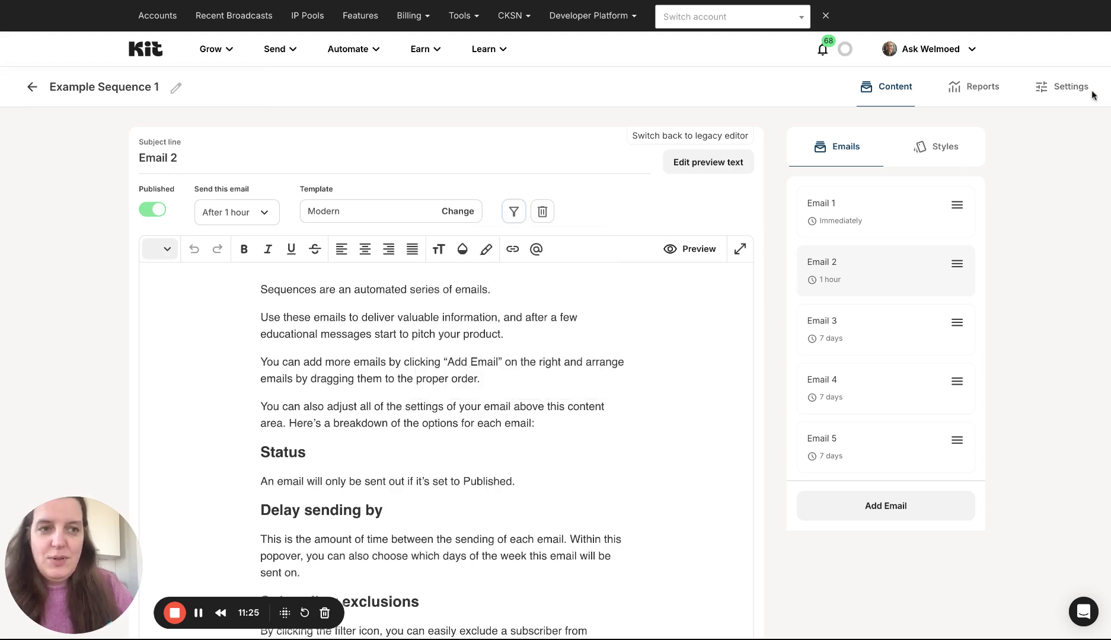